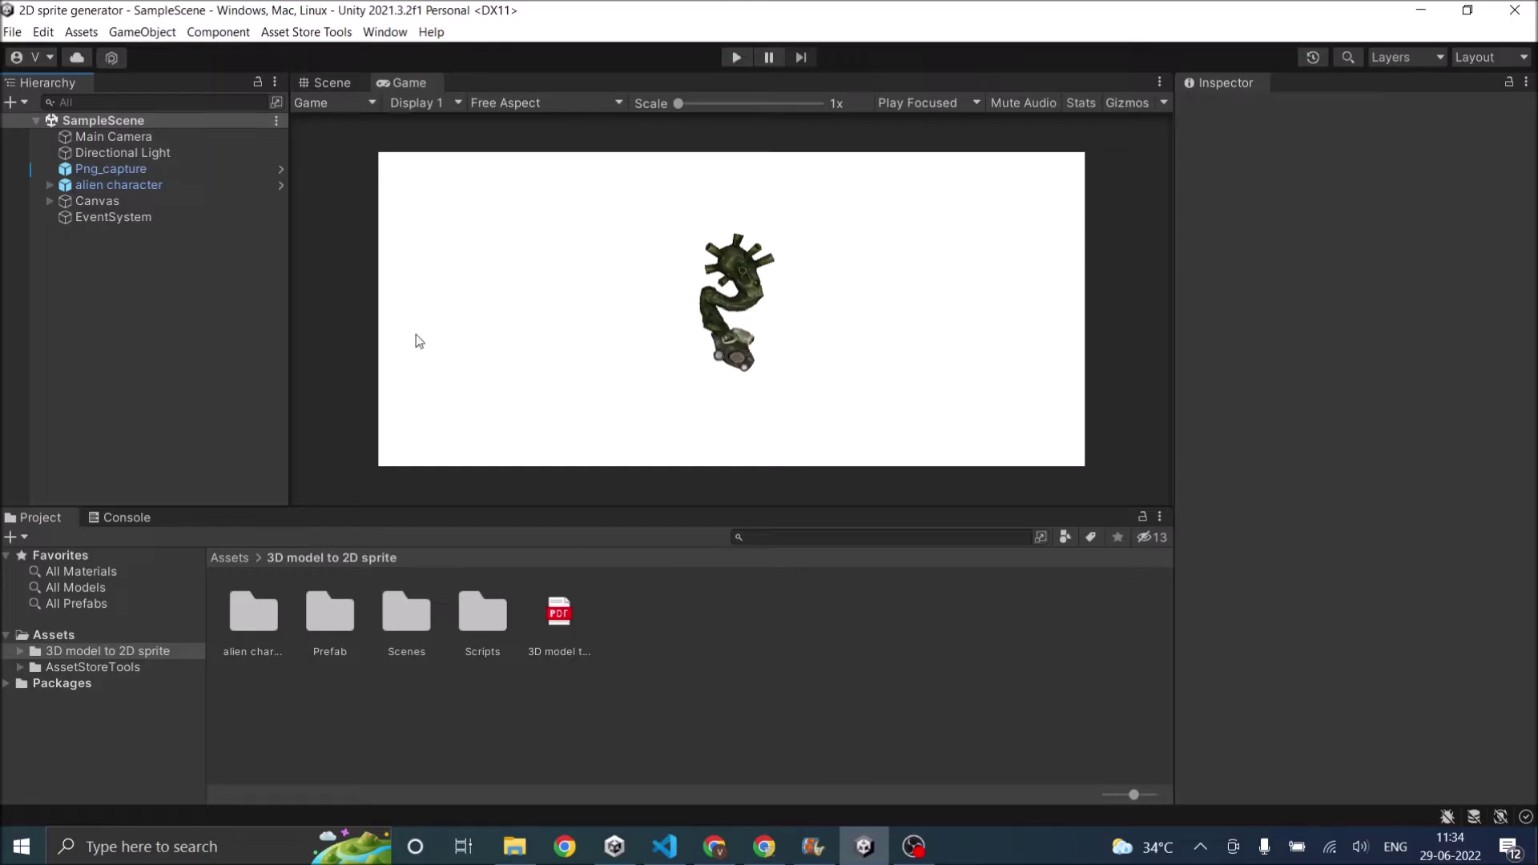
Step: Inspect the alien character and Png_capture objects in the scene
click(127, 186)
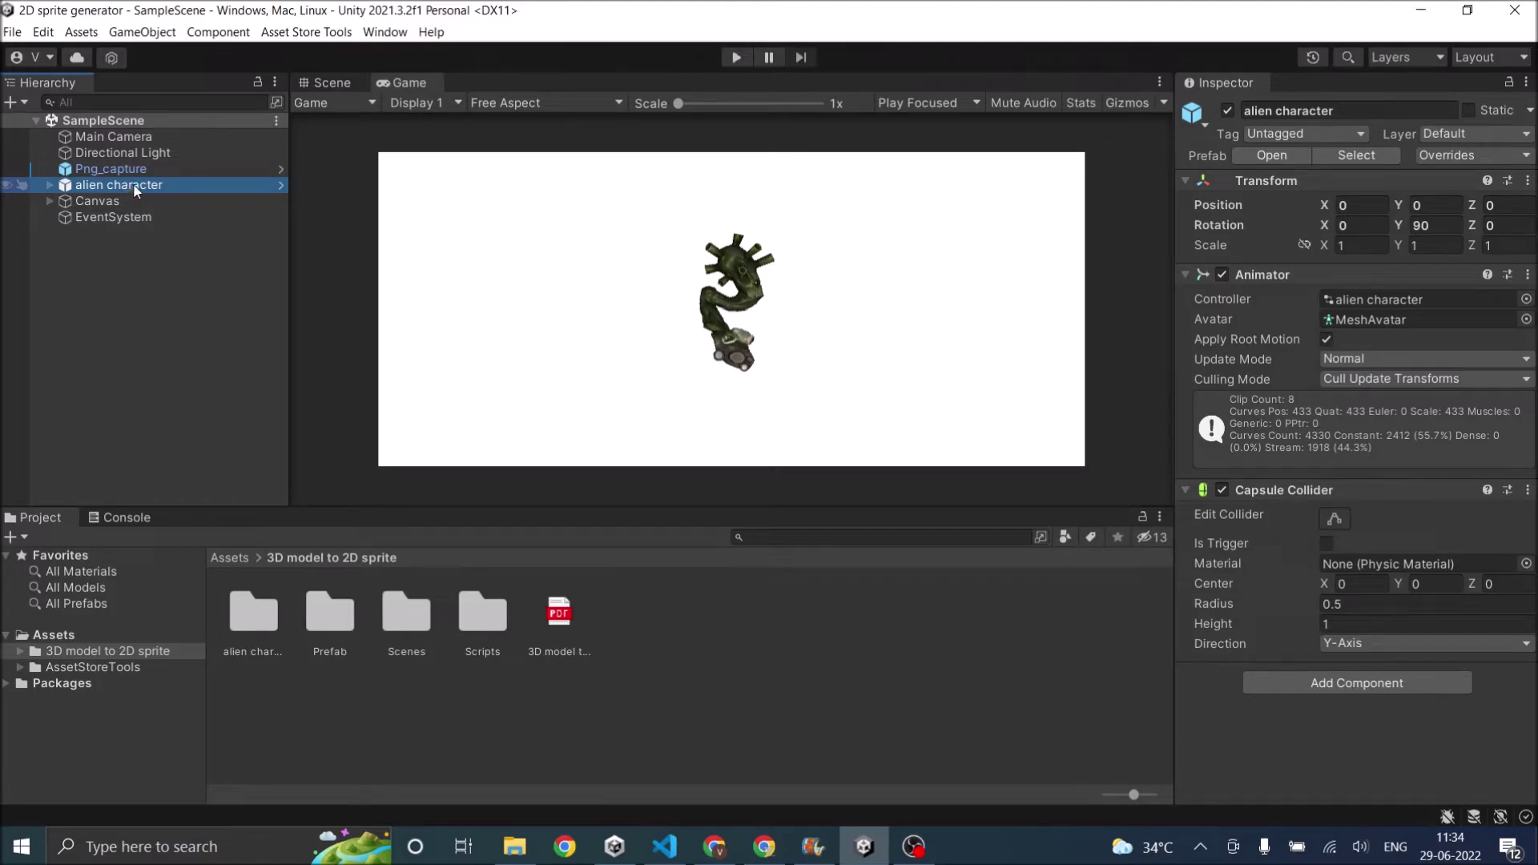
click(120, 169)
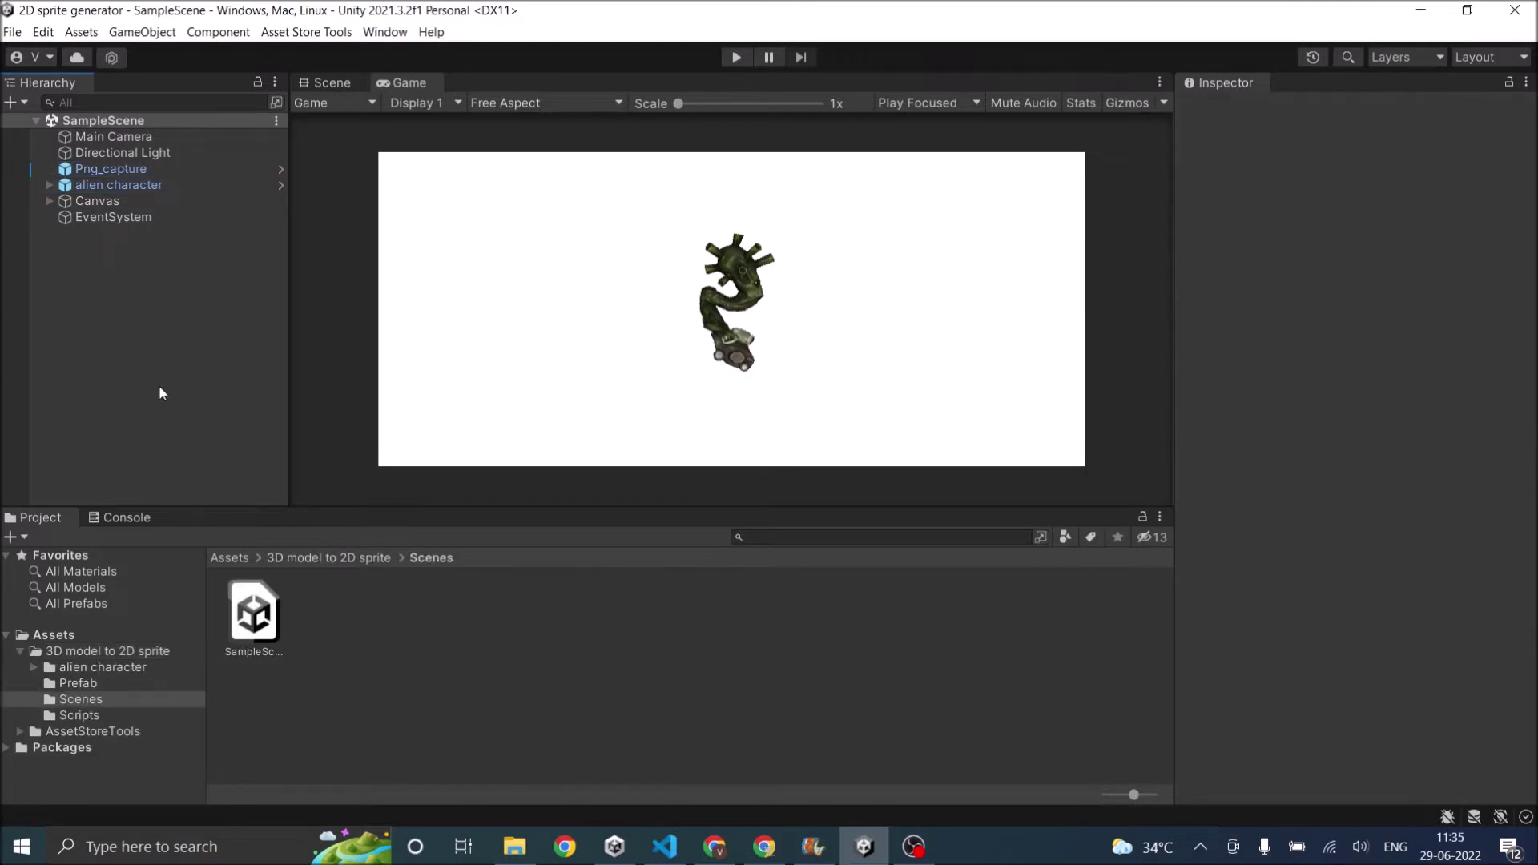
click(136, 185)
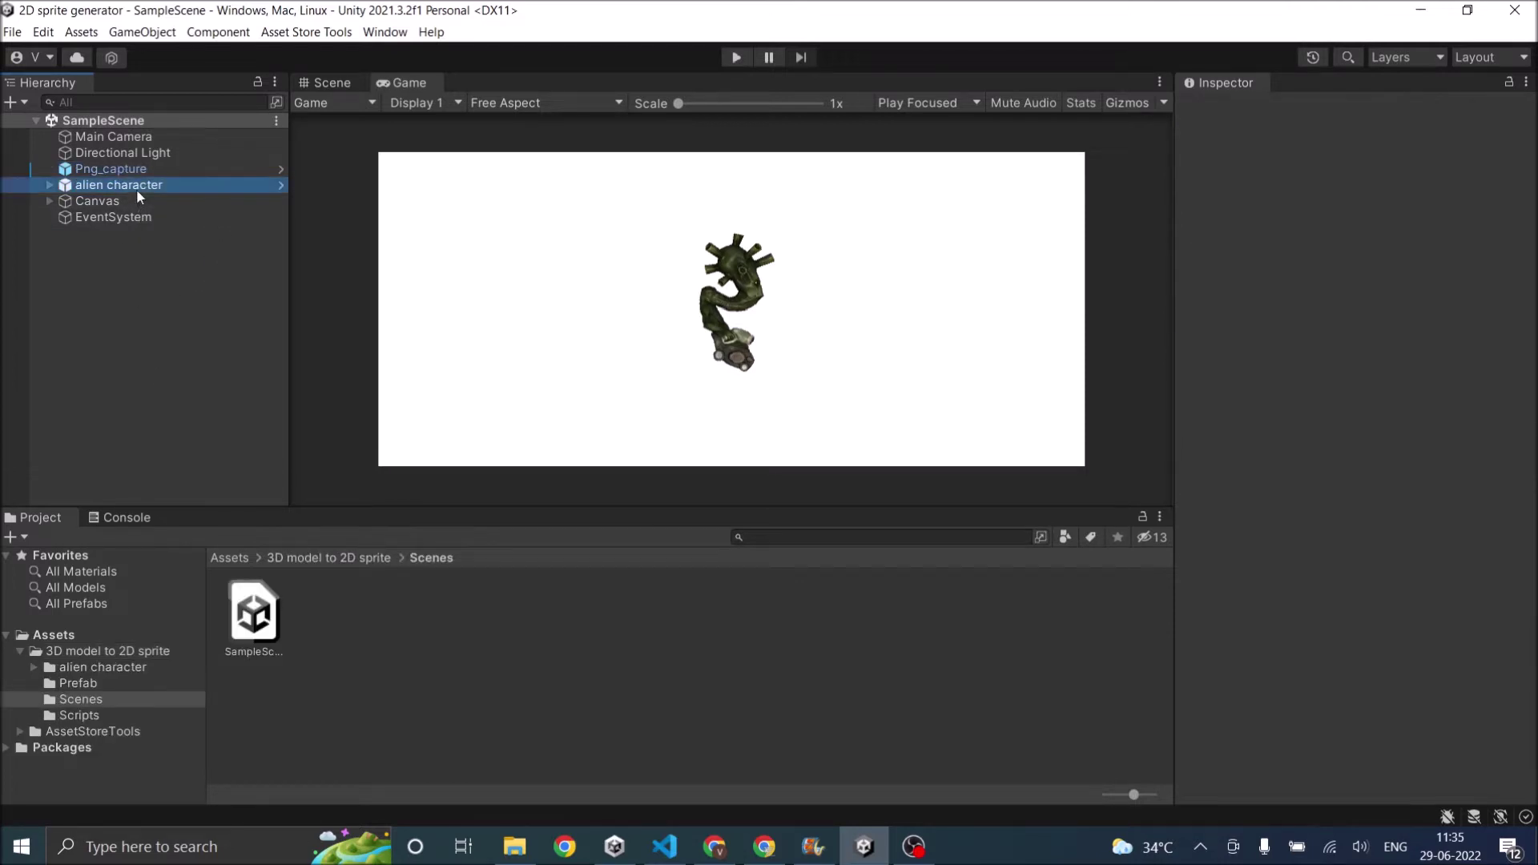
click(180, 380)
Step: Open the Animator window and display the alien character's animation controller
click(385, 32)
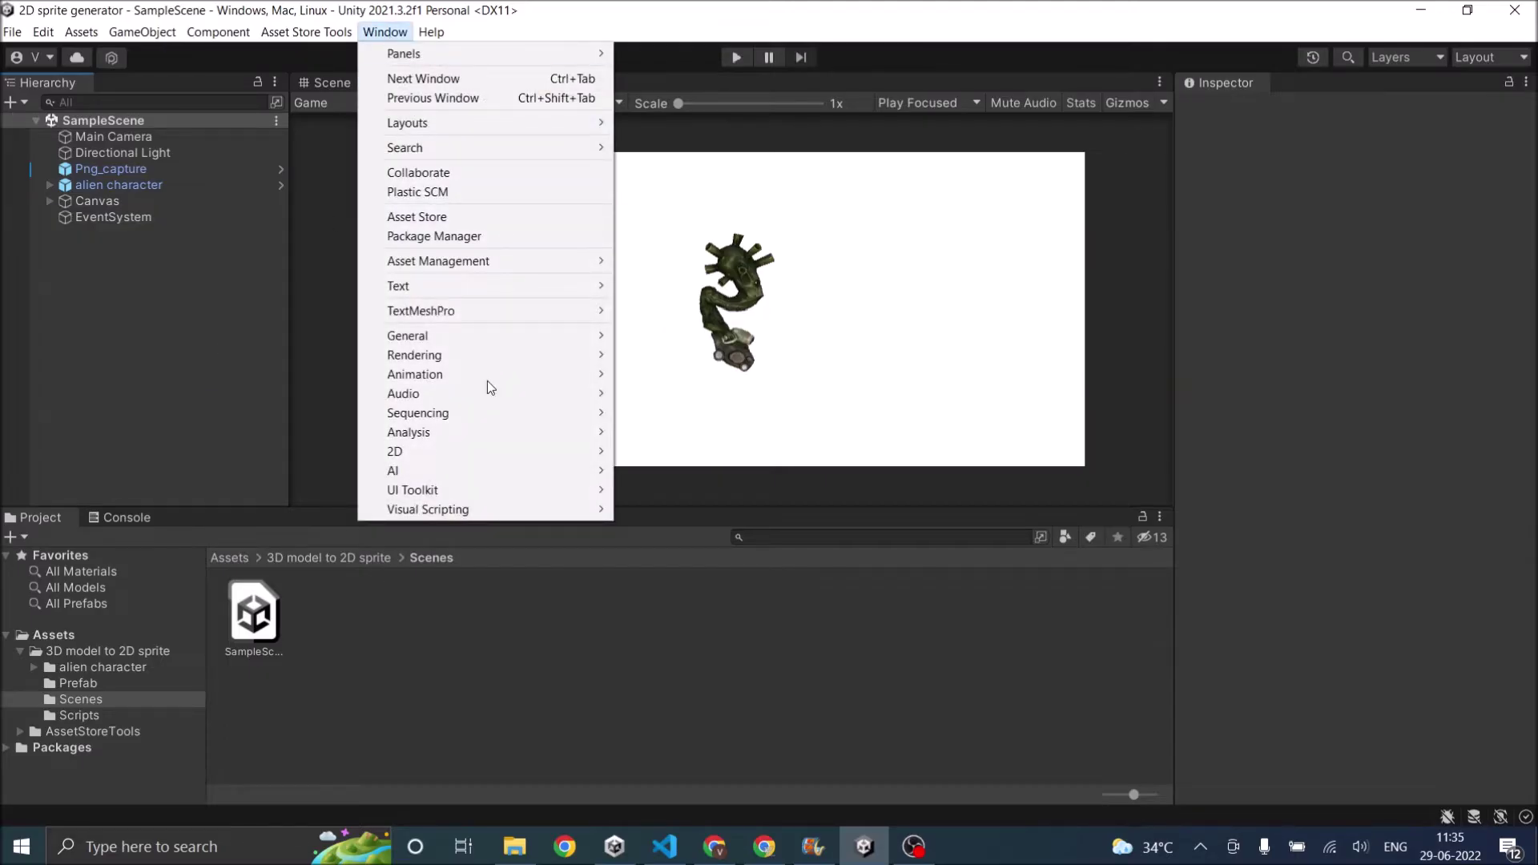
mouse_move(518, 381)
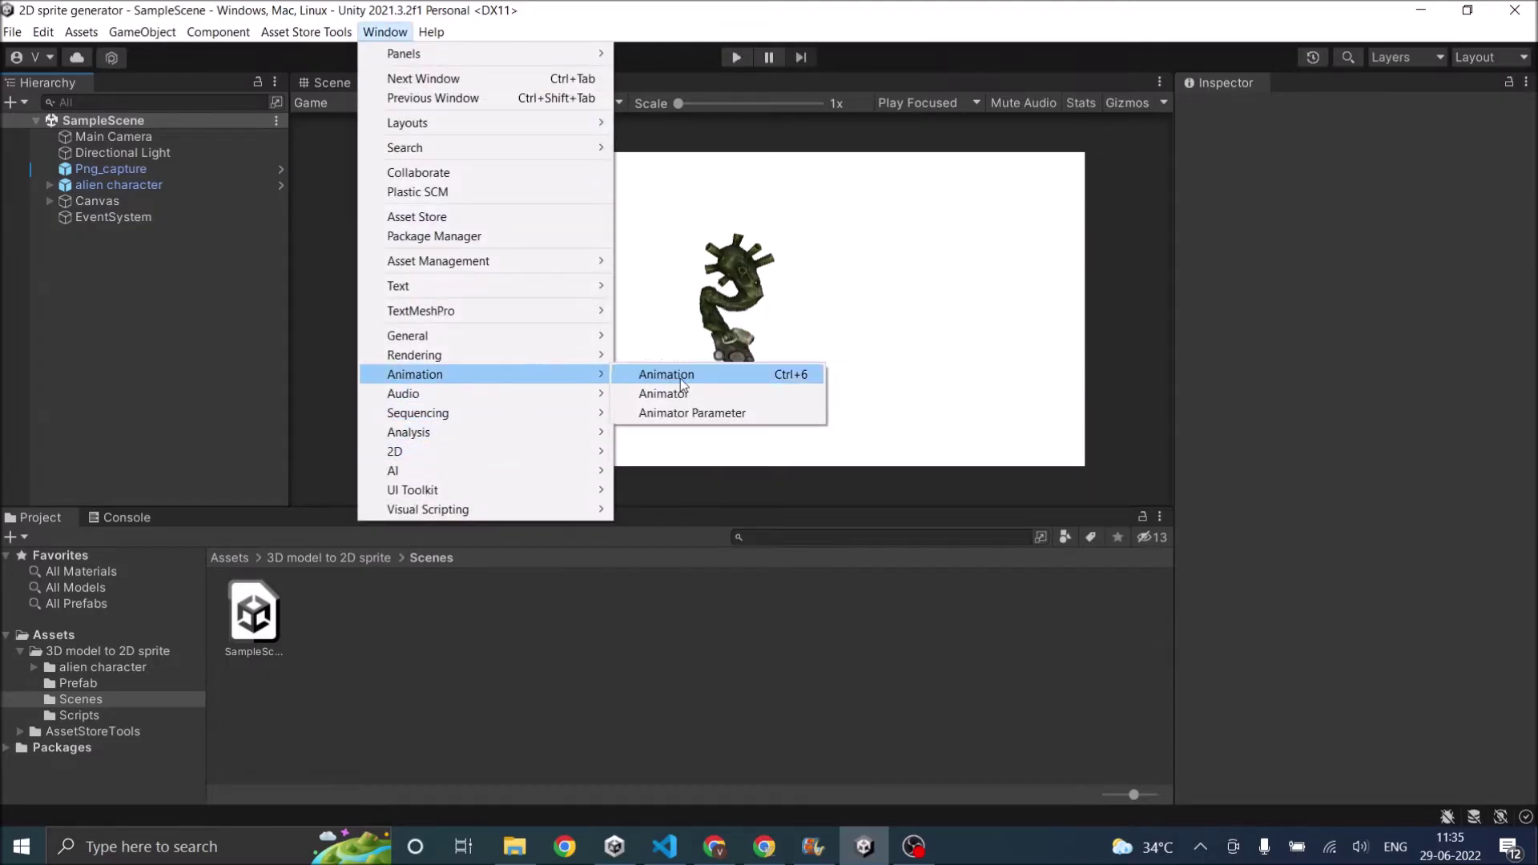
click(698, 394)
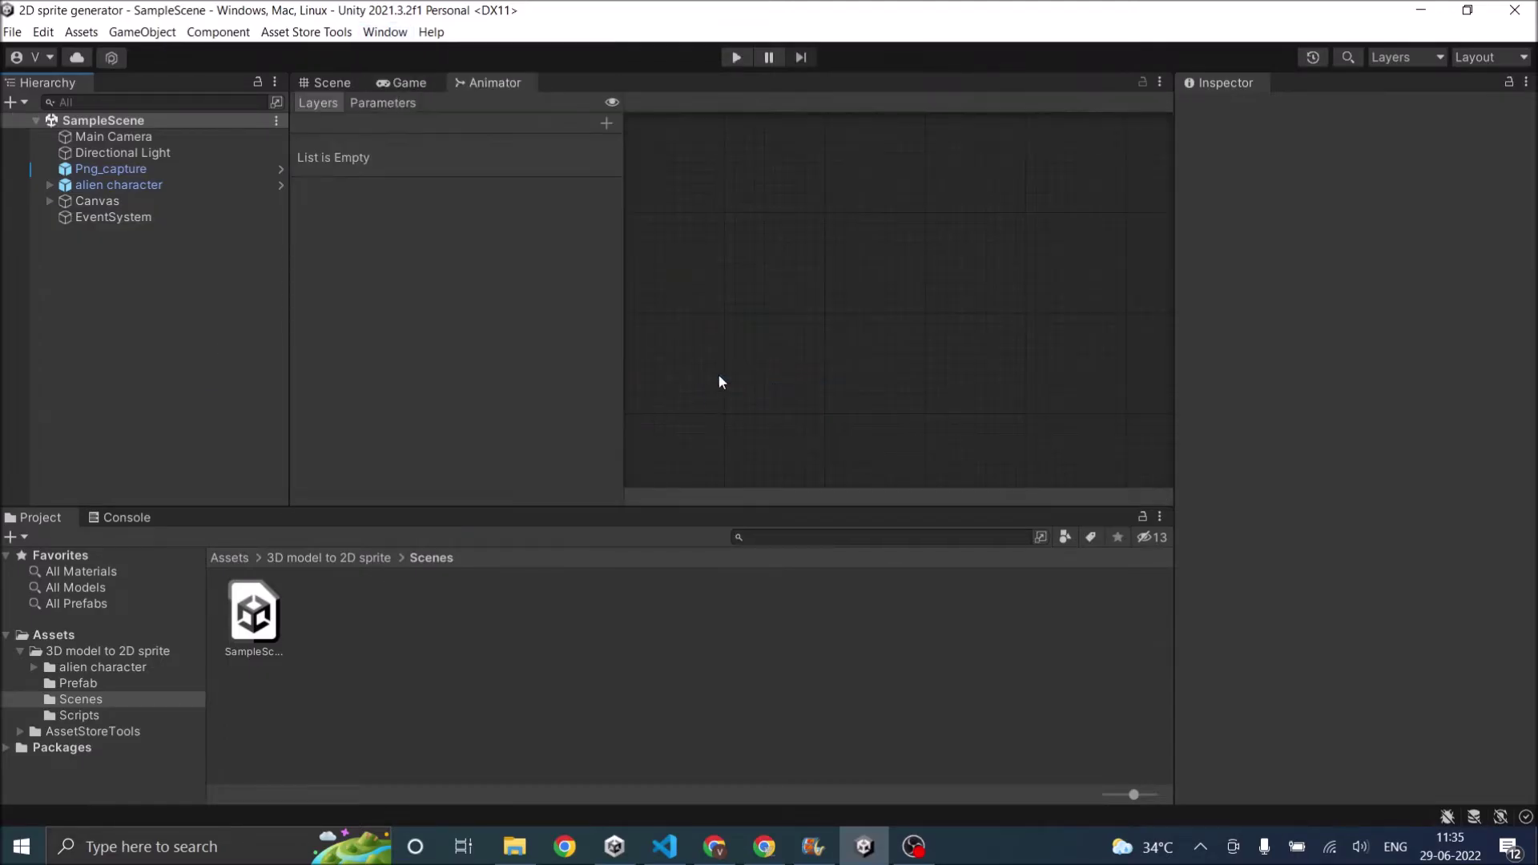
click(123, 187)
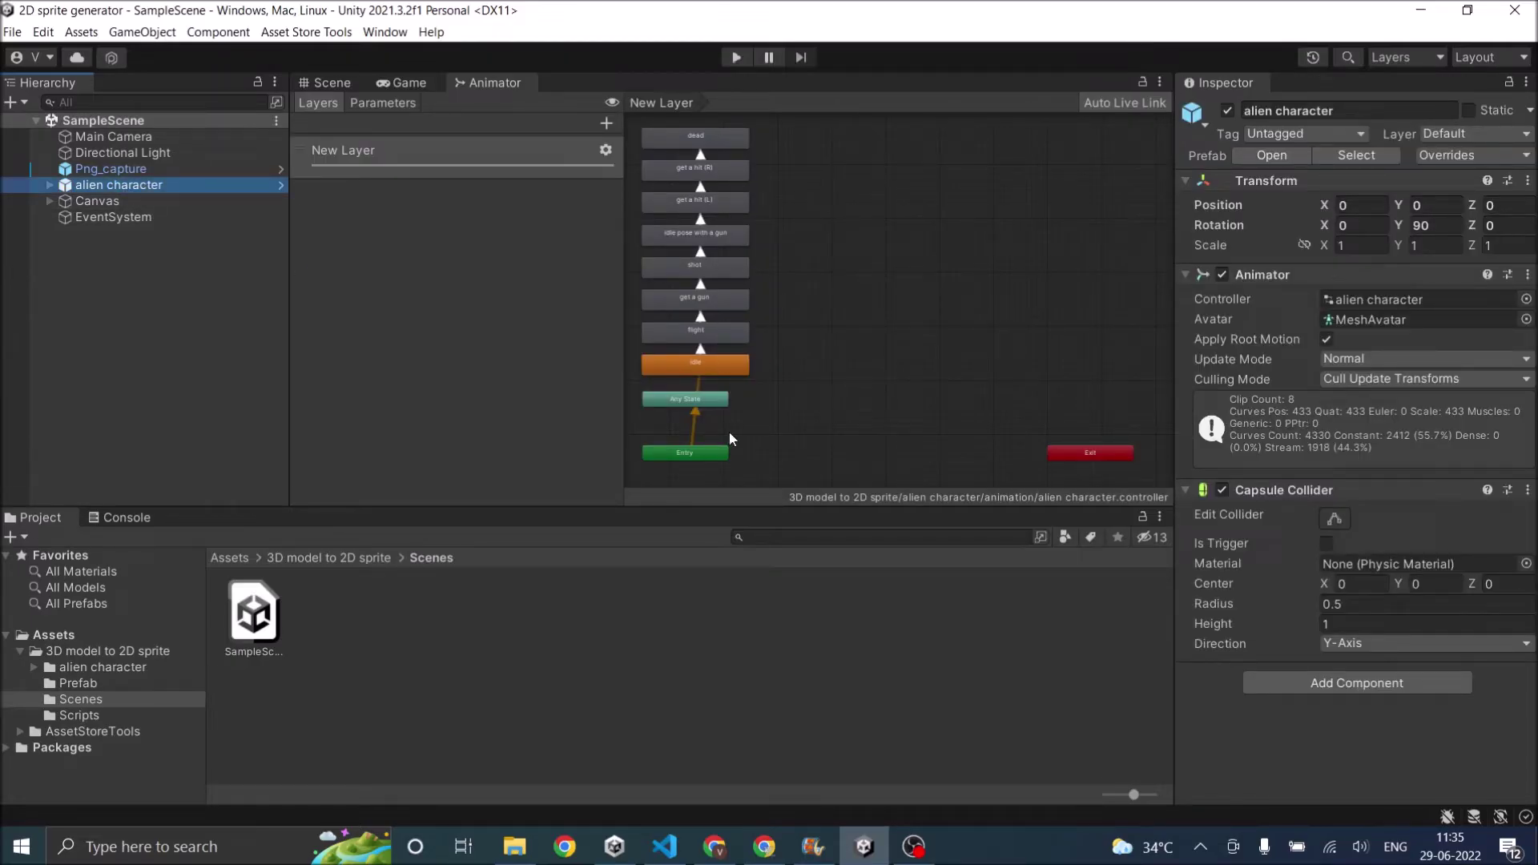
Step: Examine the controller's parameters and the conditions on the transitions between the alien character's animation states
click(699, 350)
click(376, 103)
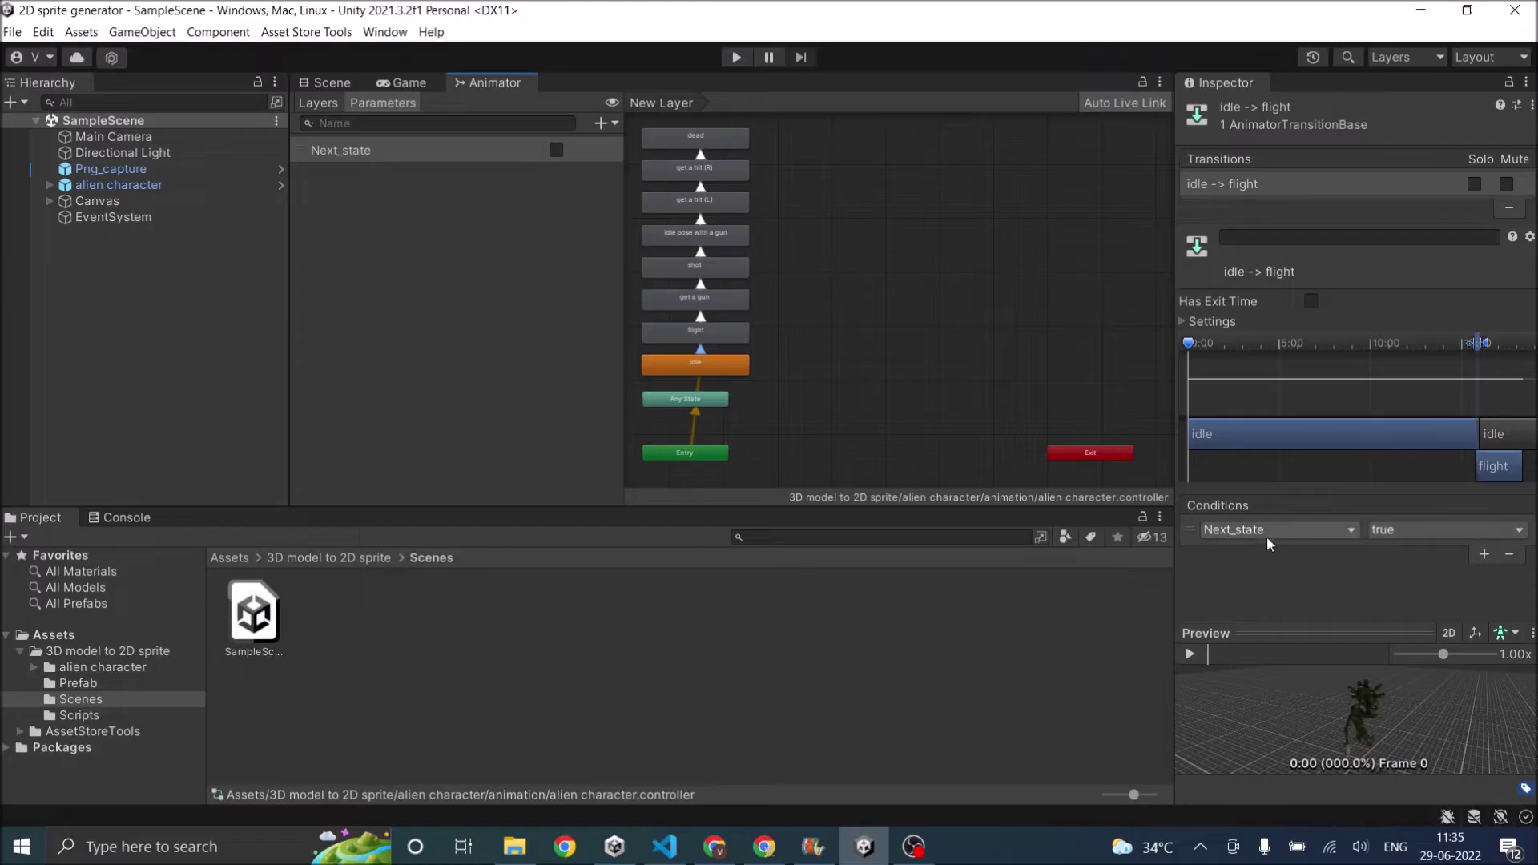
click(701, 317)
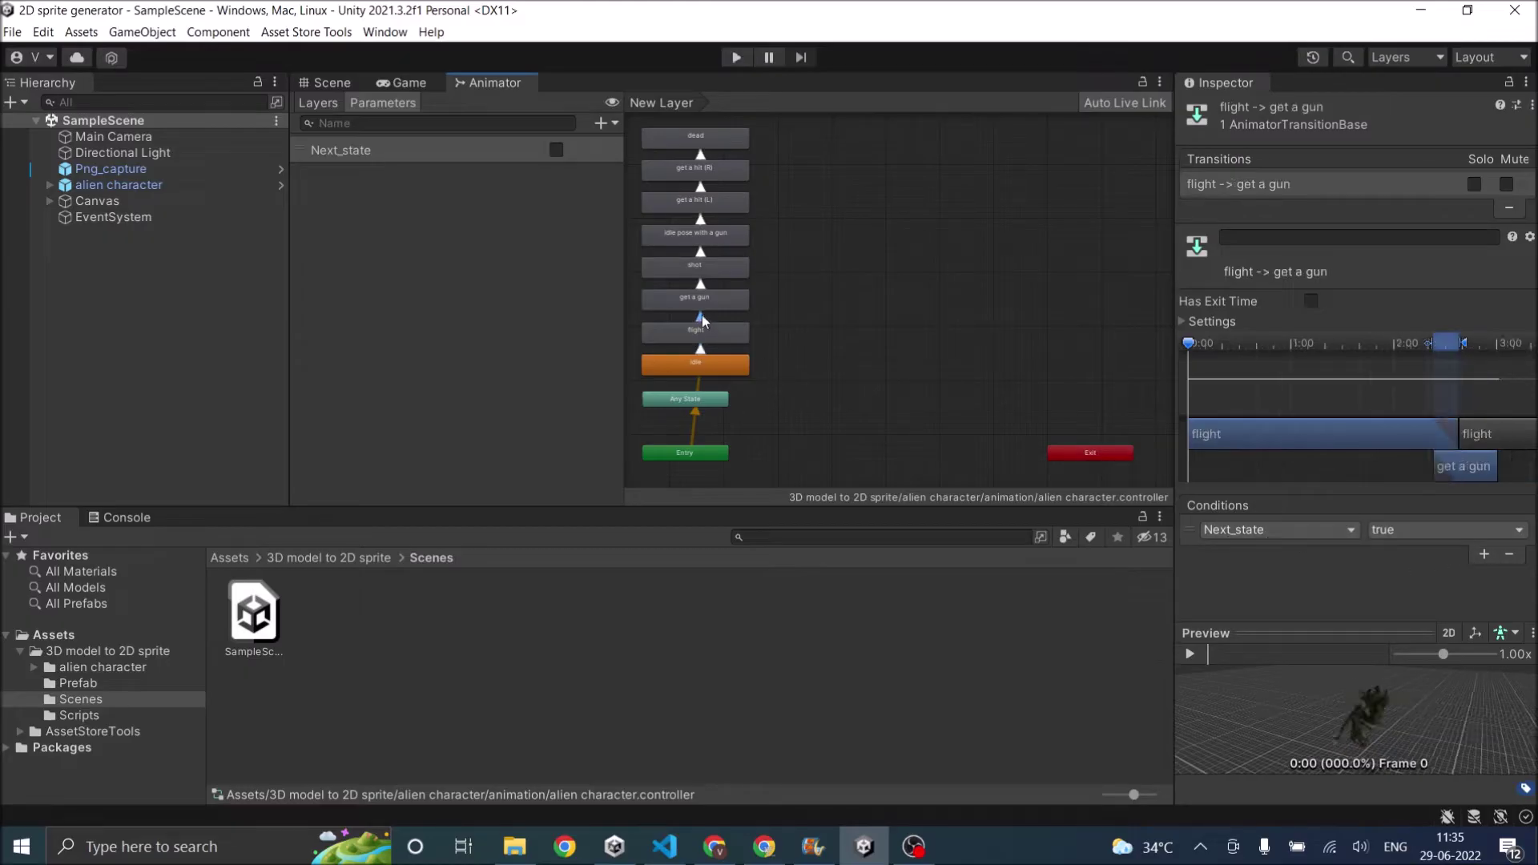
click(701, 284)
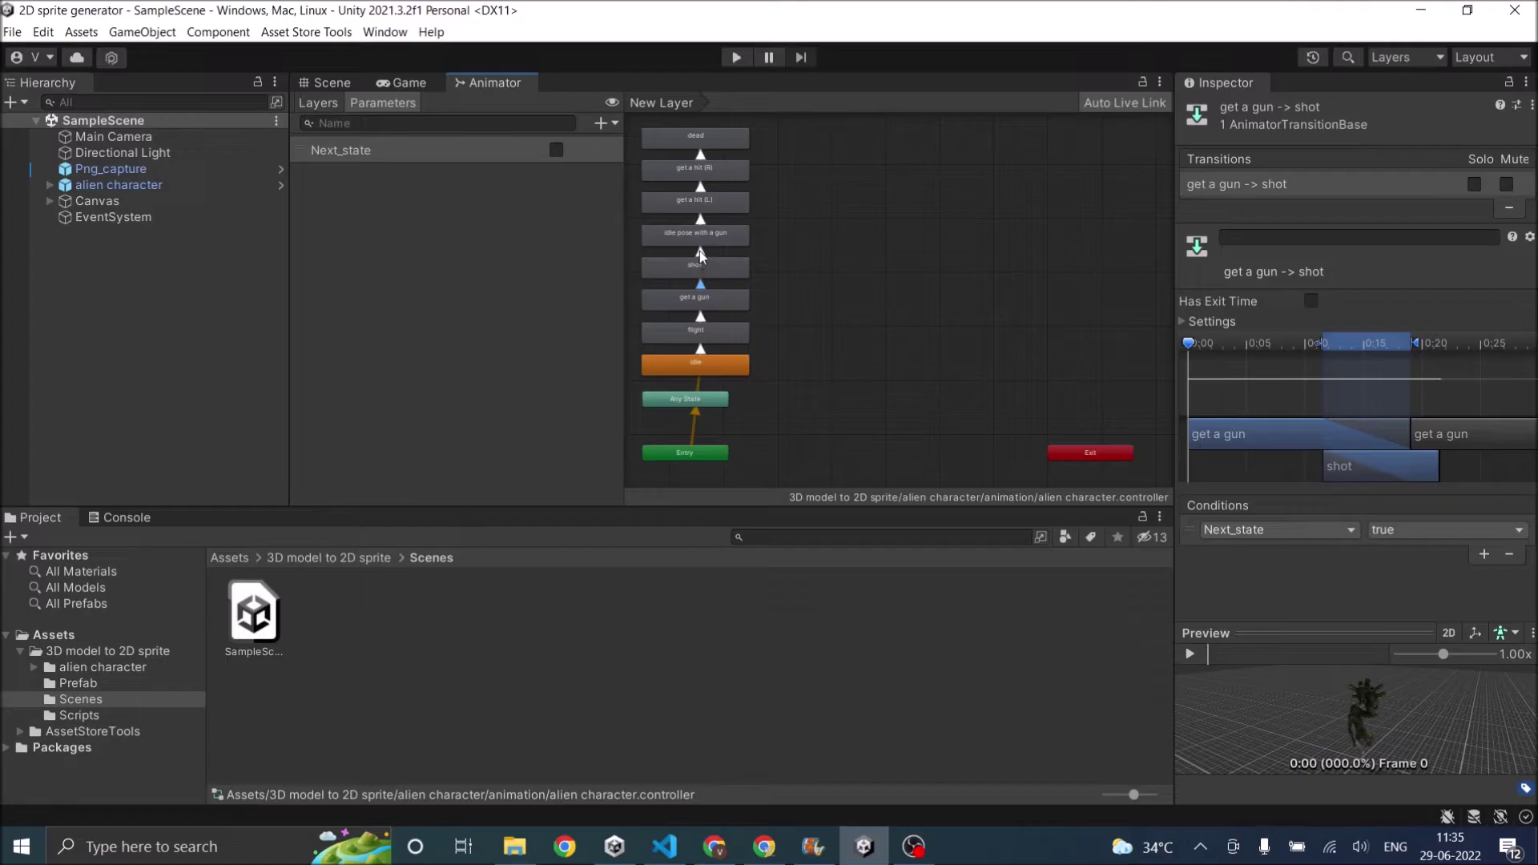
click(701, 253)
click(700, 210)
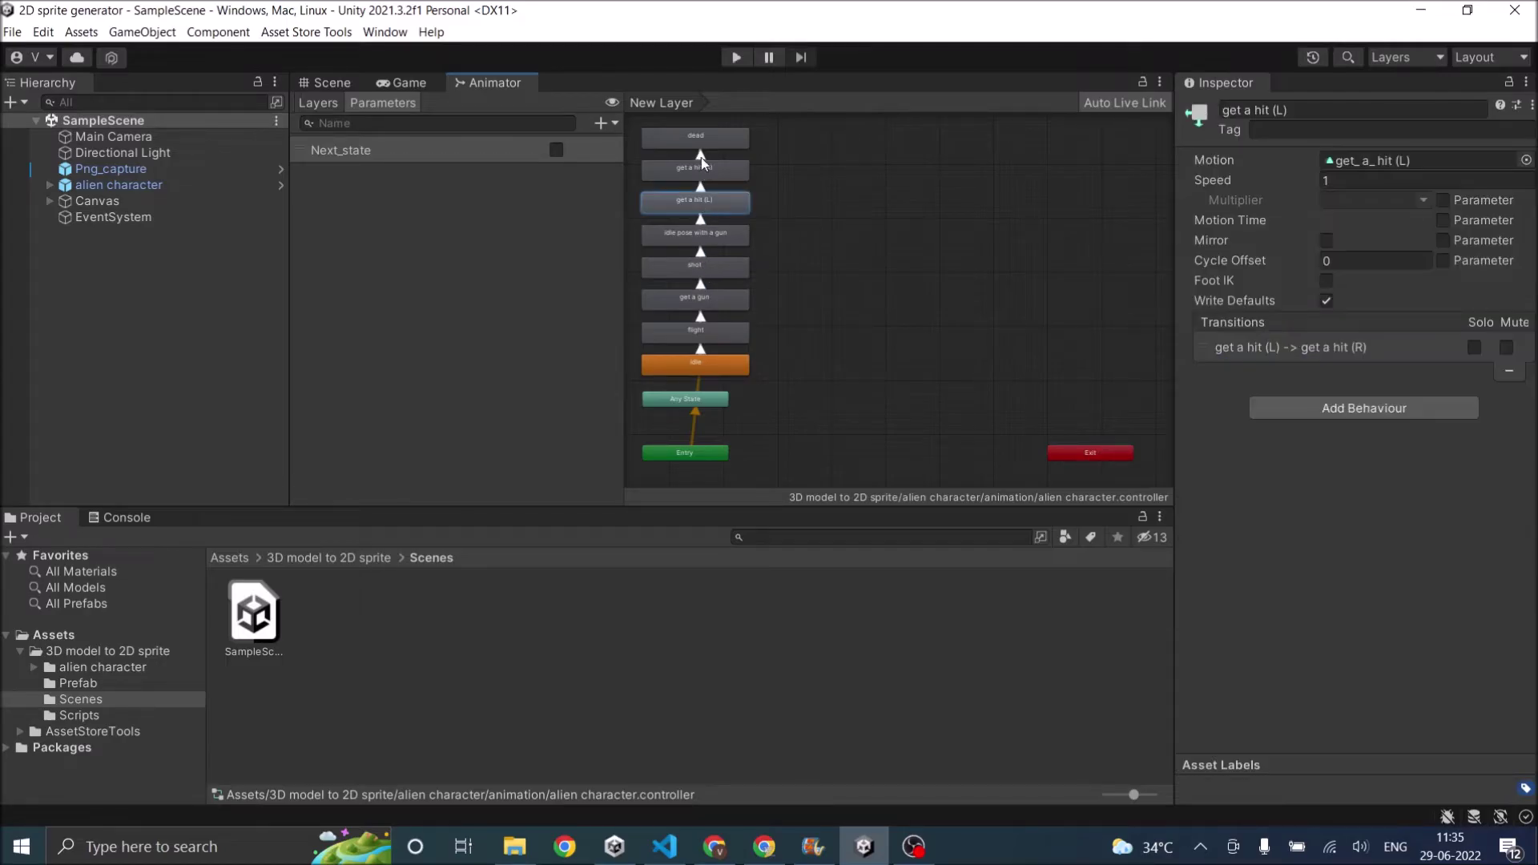
click(701, 187)
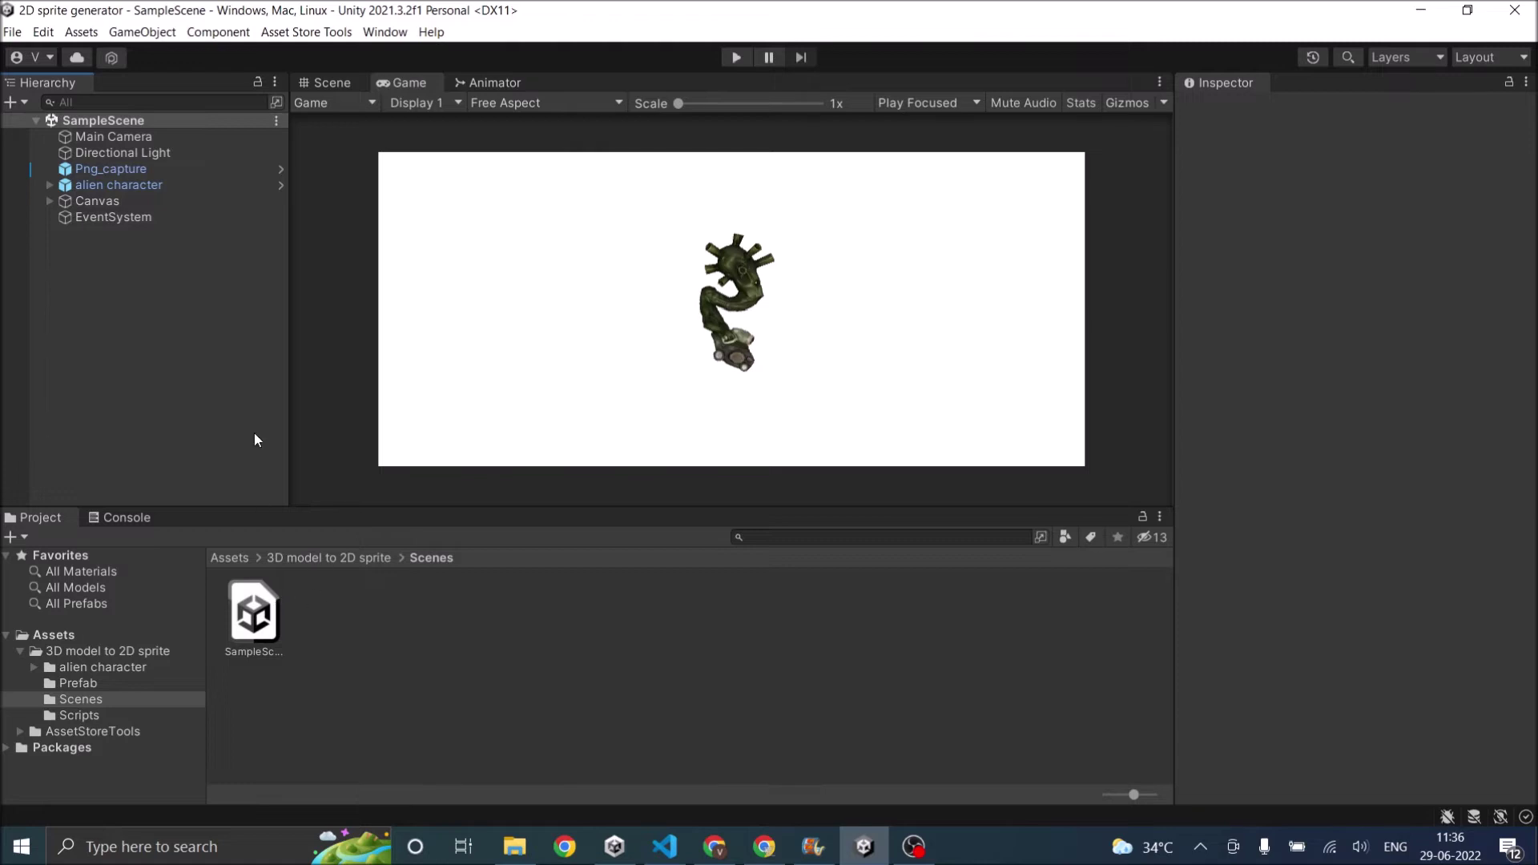
Step: Review the Png_capture script settings, the Canvas's child object and the full chain of animation states
click(172, 170)
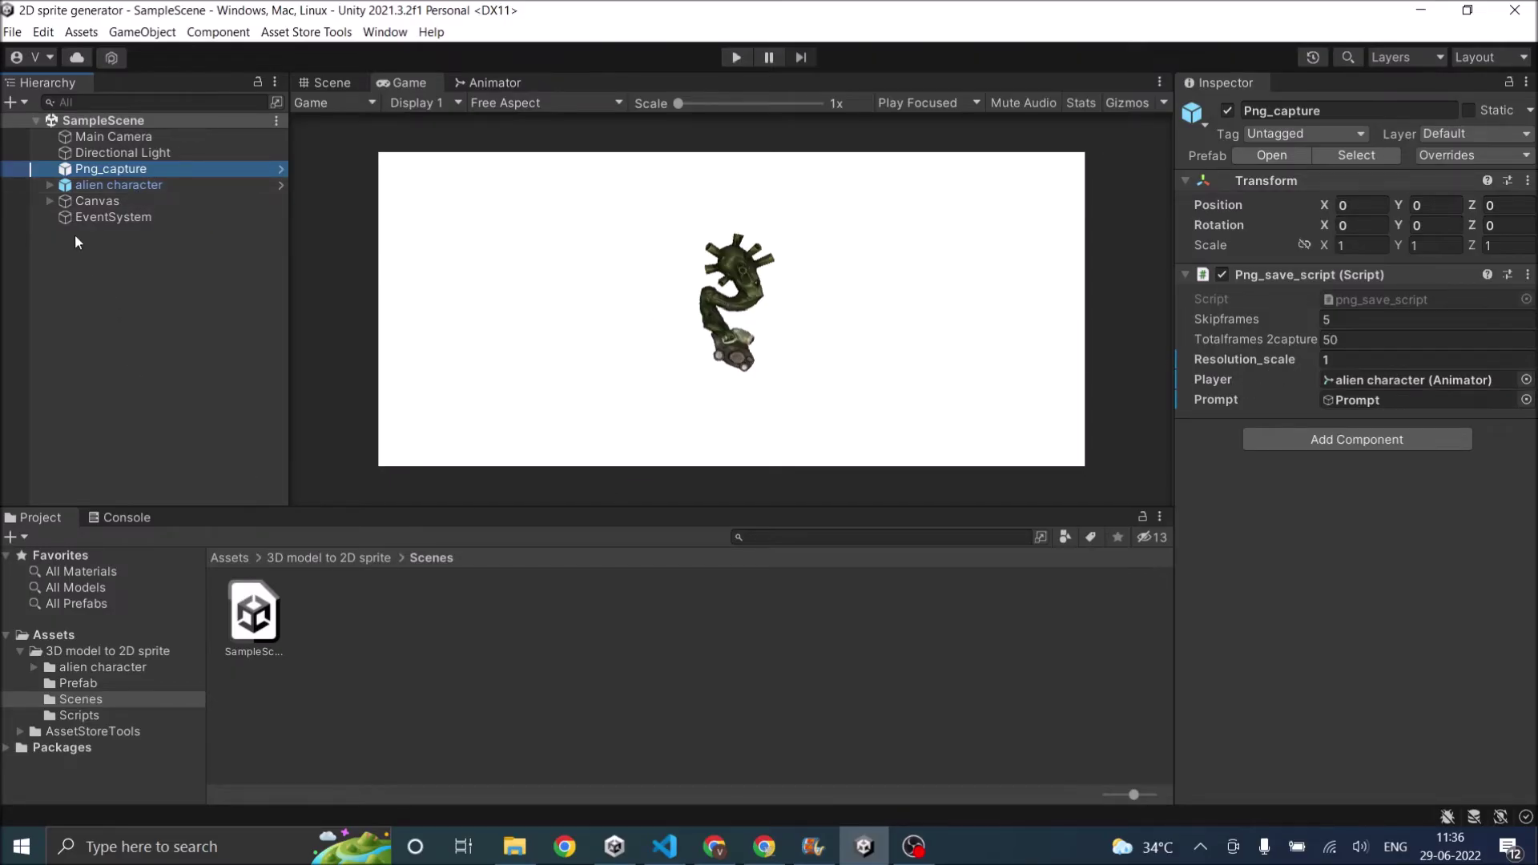
click(50, 201)
click(479, 83)
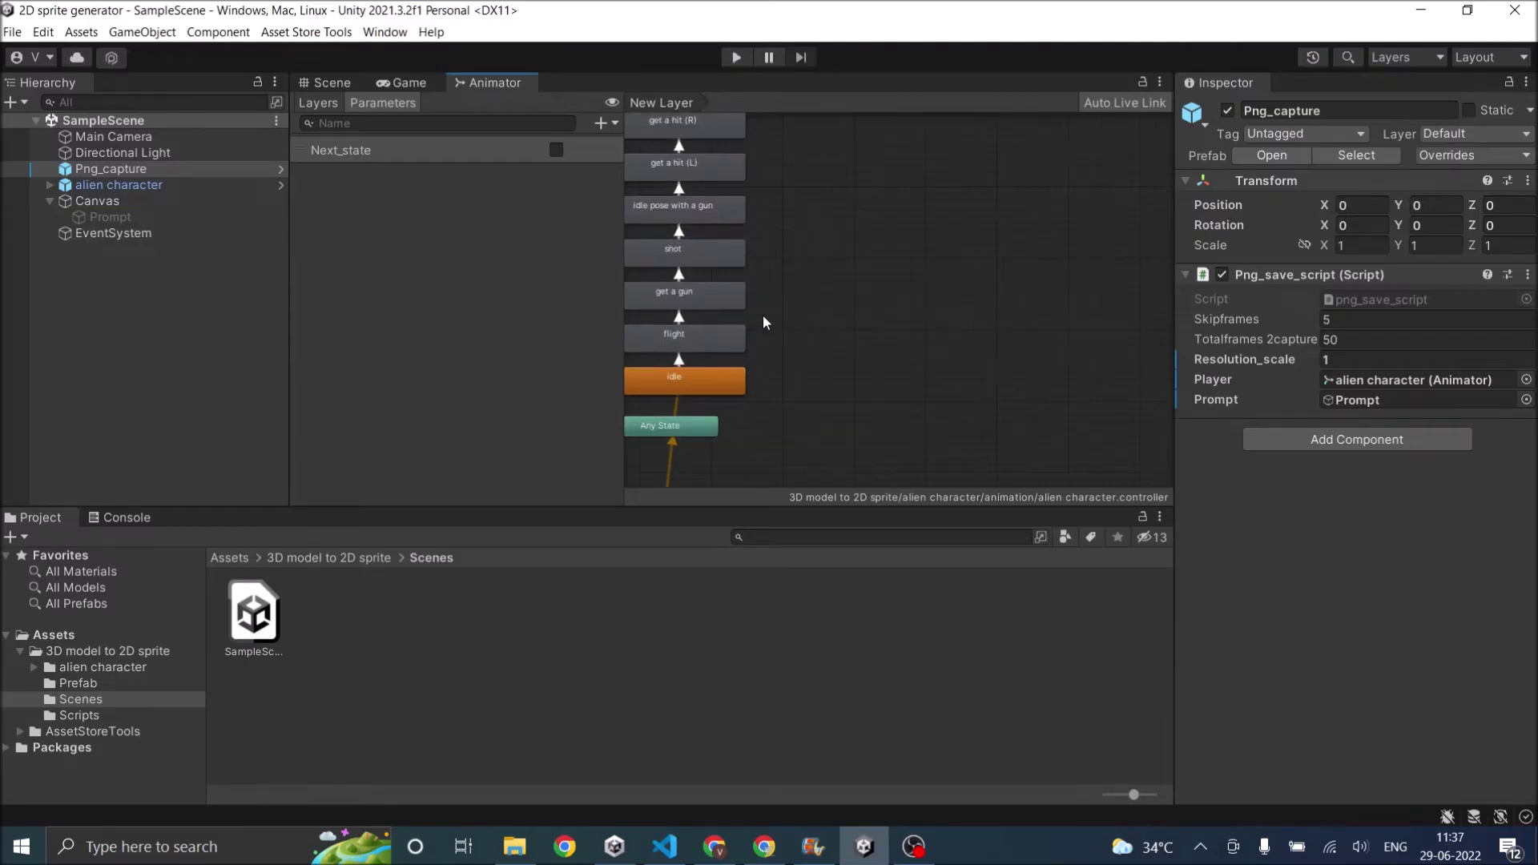
scroll(763, 314, down, 4)
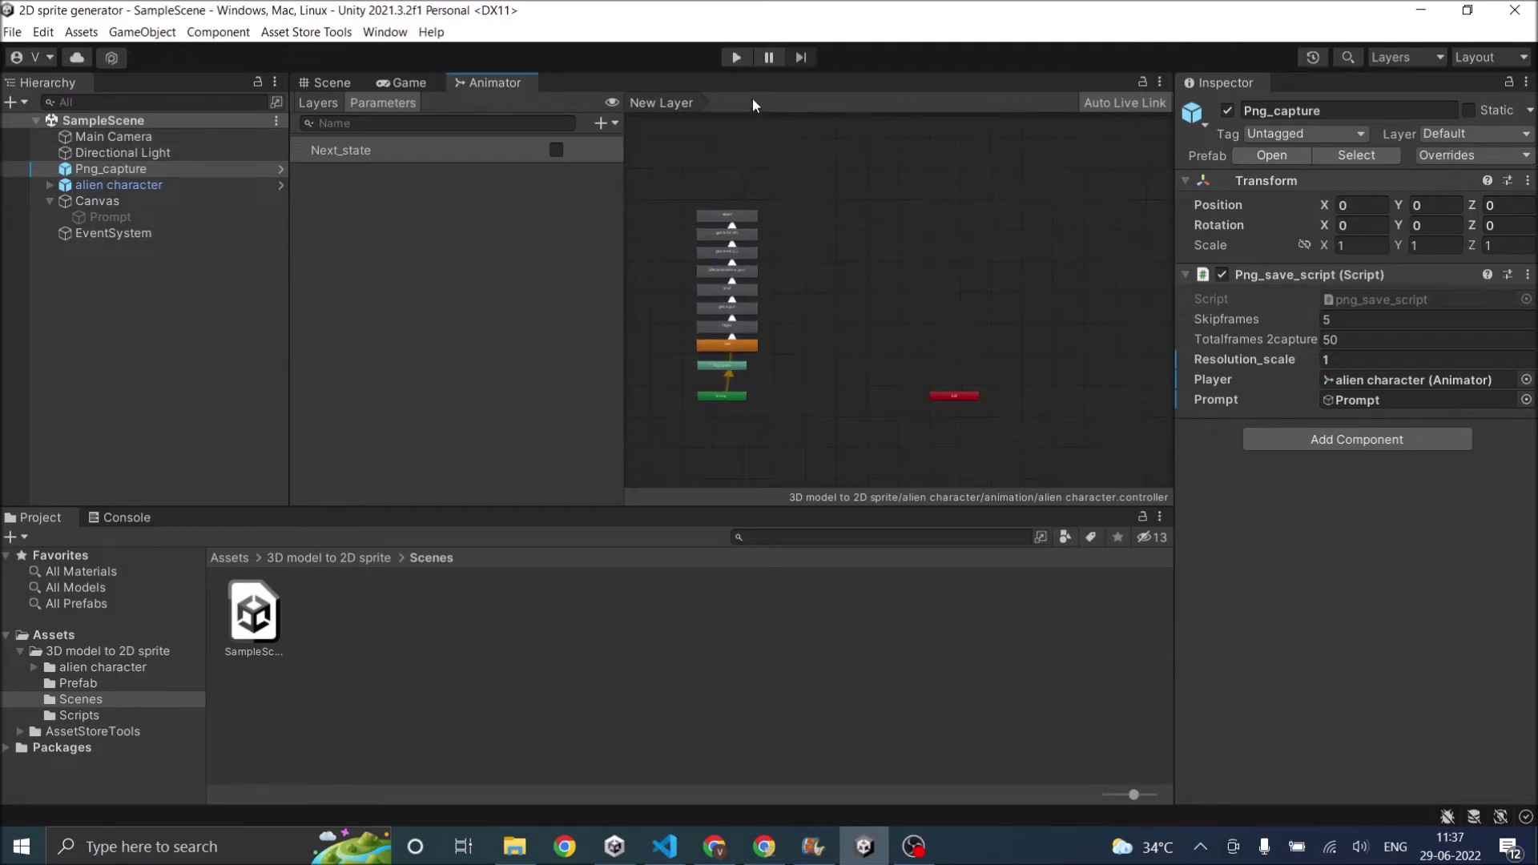
Step: Run the scene in the Game view, capture all eight alien character animations one after another, and stop play mode
click(416, 82)
click(737, 56)
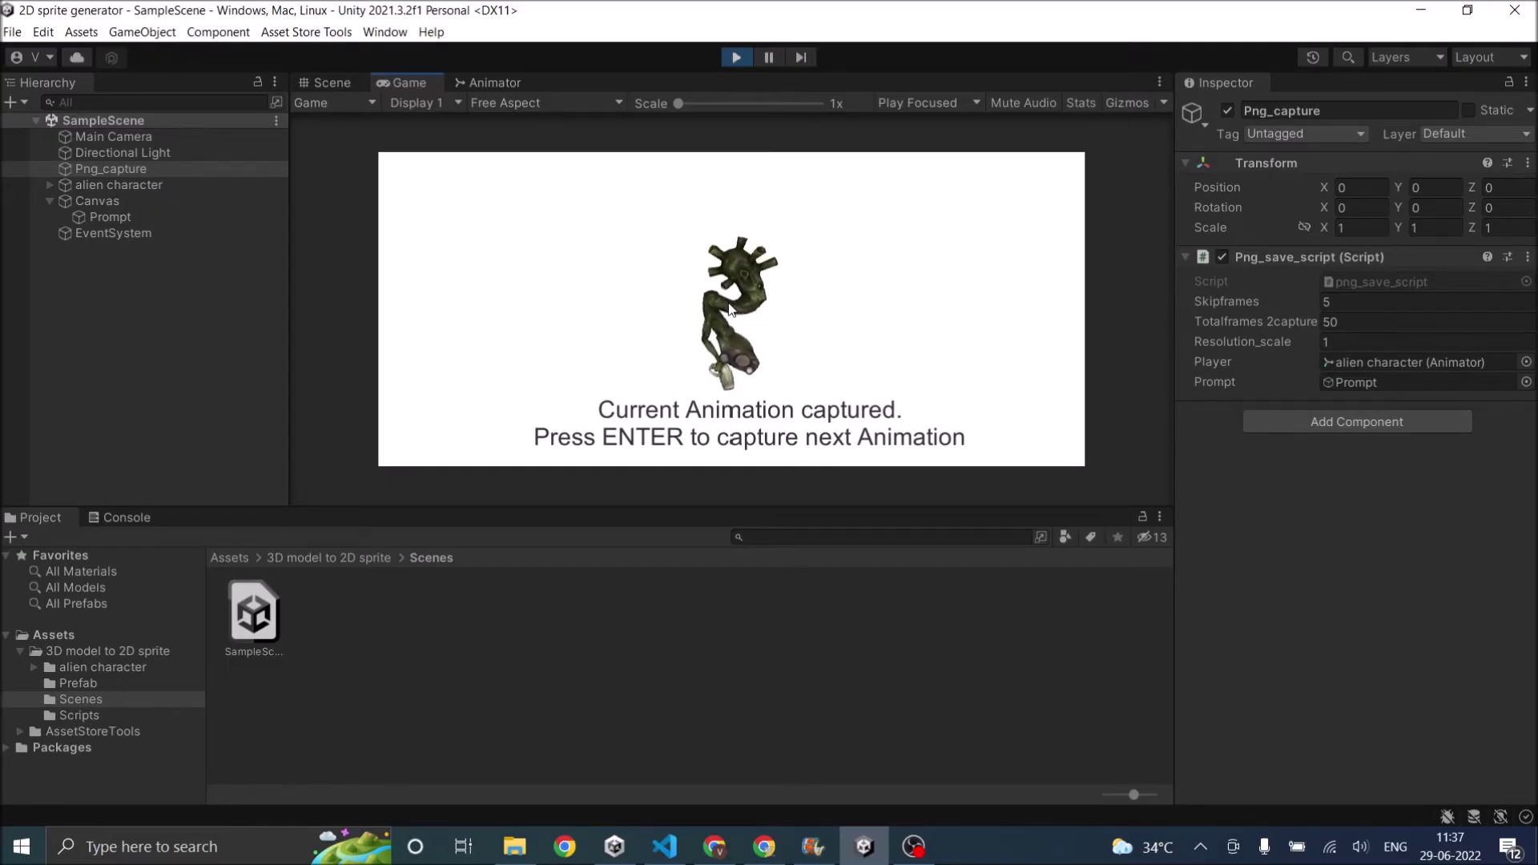
key(Return)
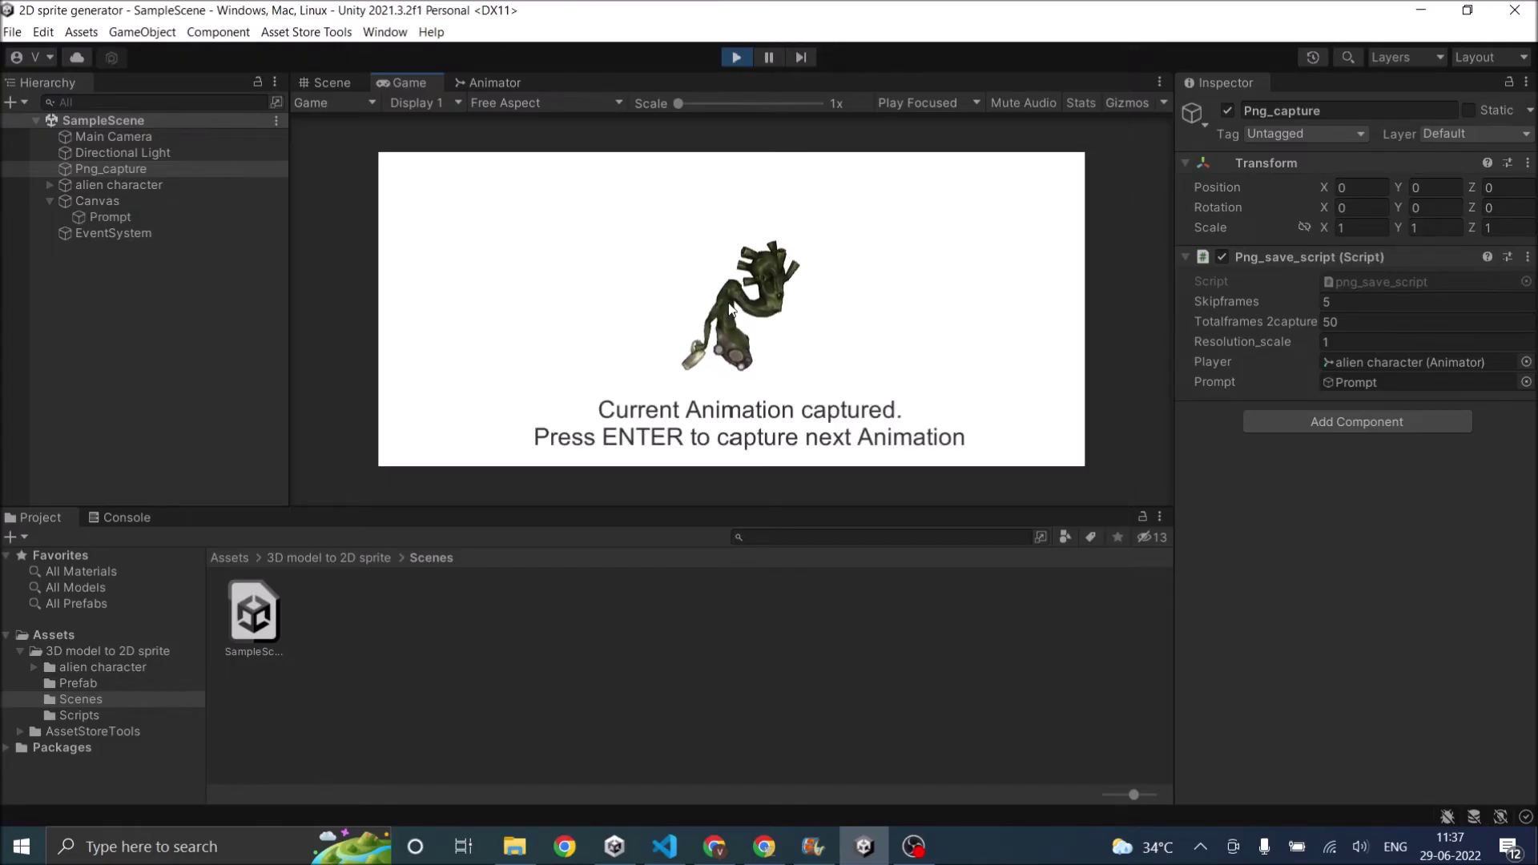
key(Return)
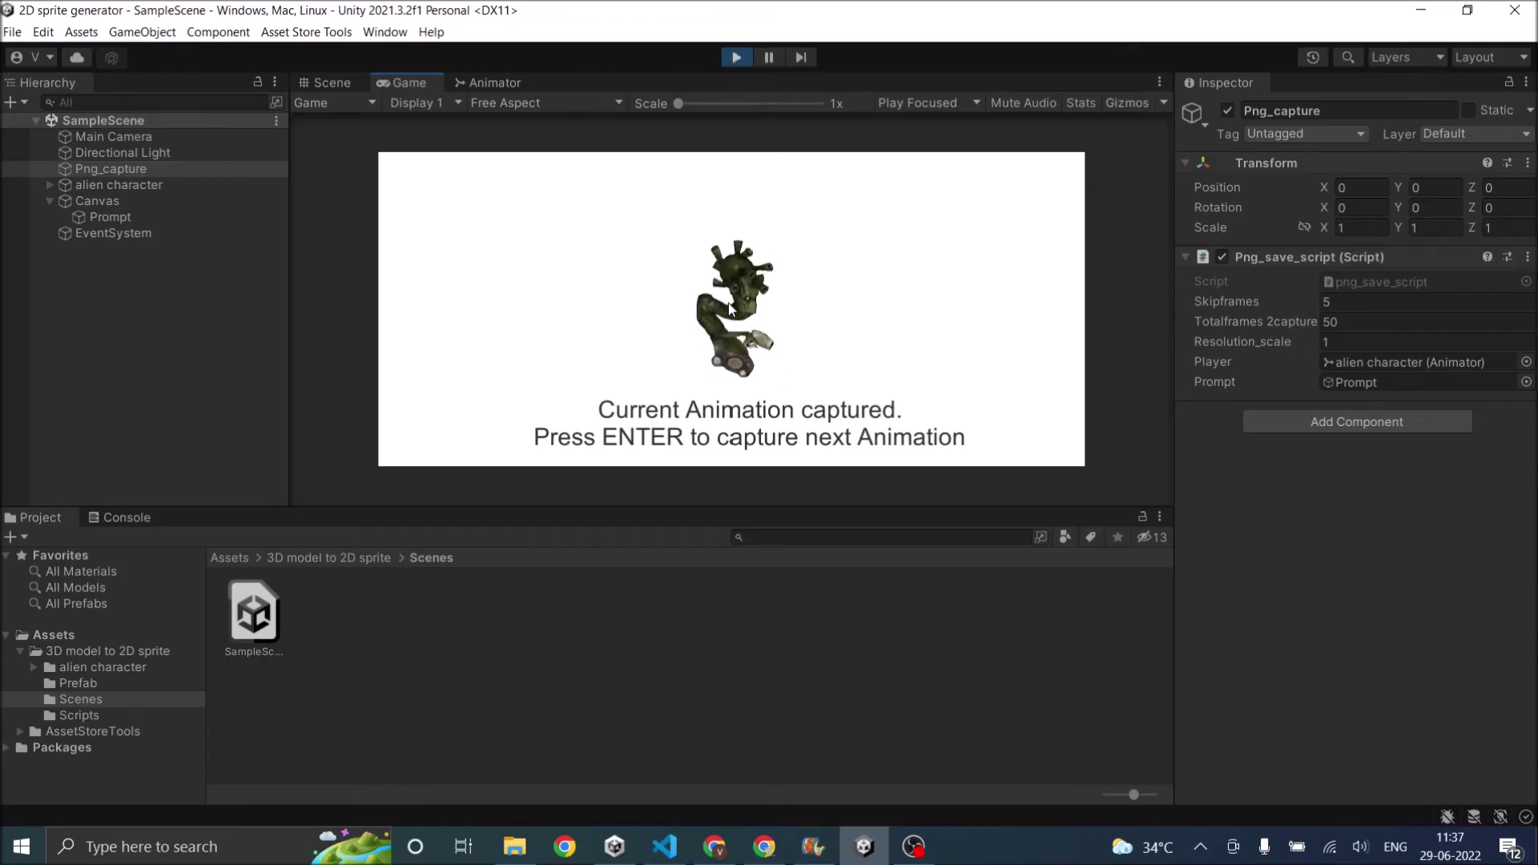
key(Return)
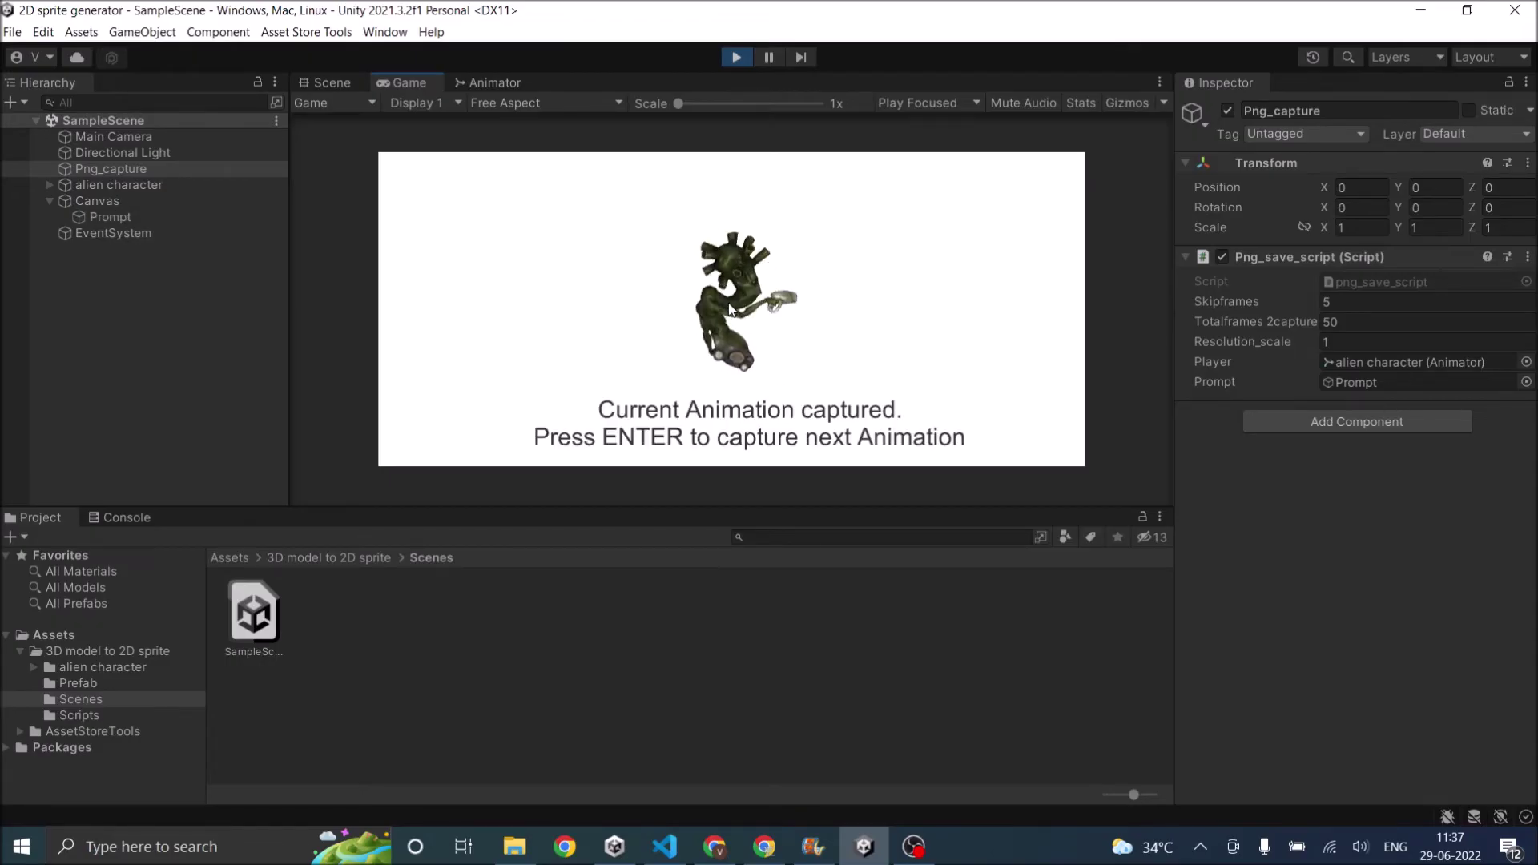
key(Return)
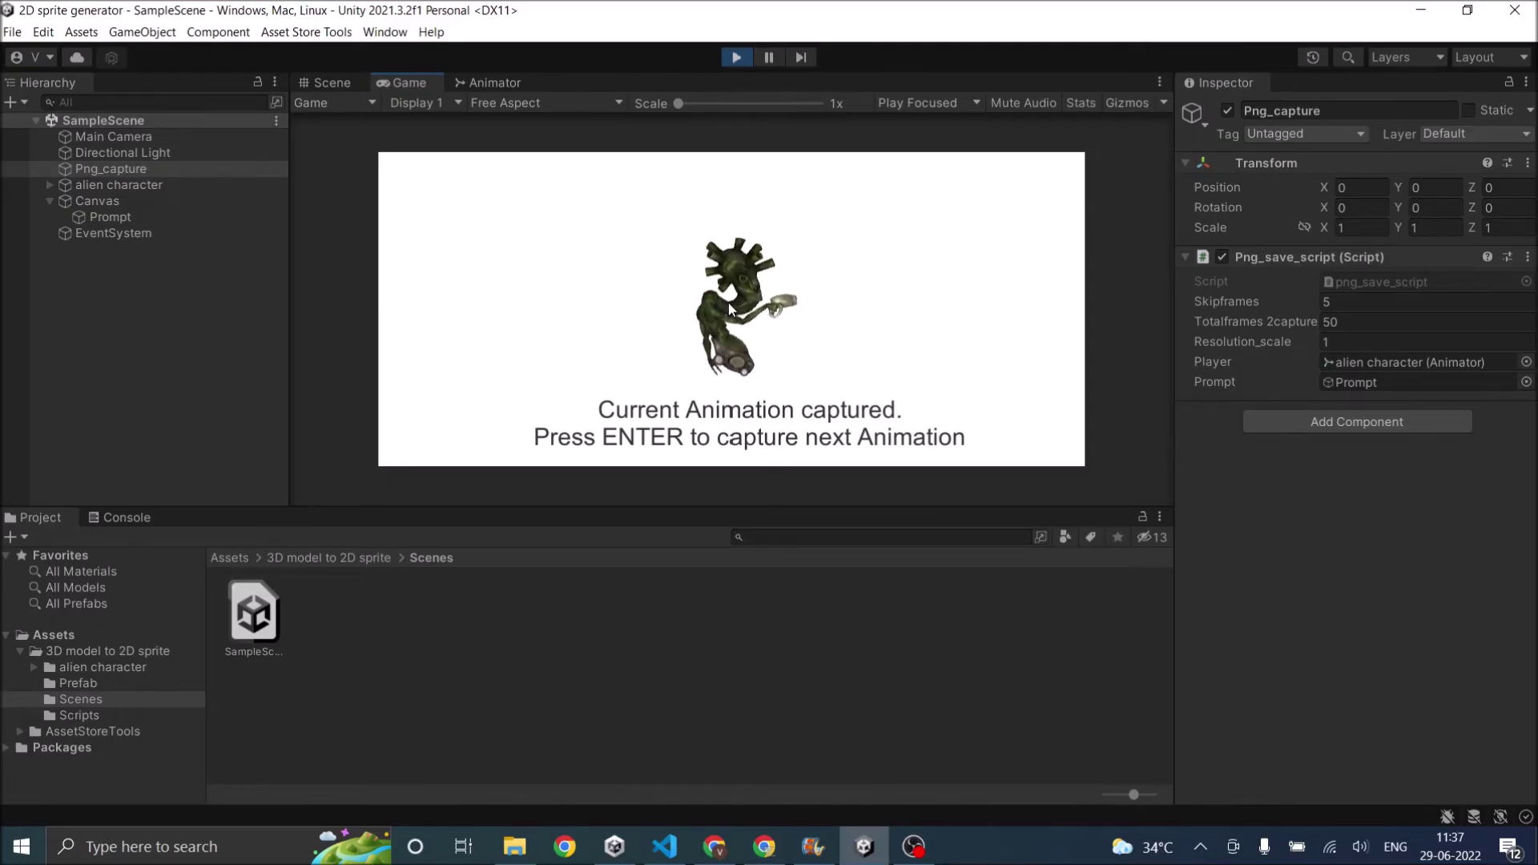
key(Return)
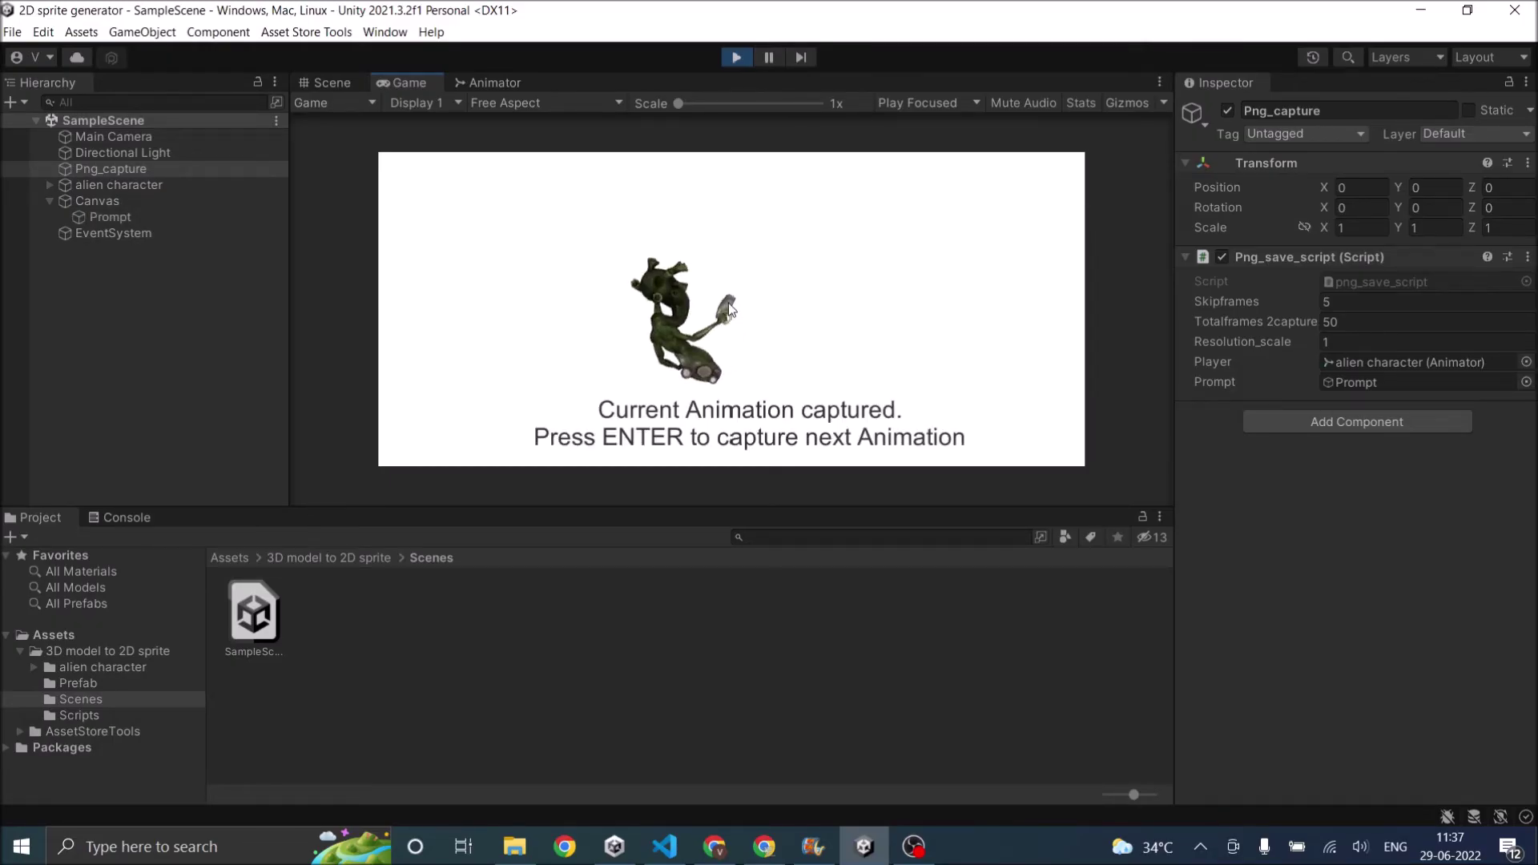
key(Return)
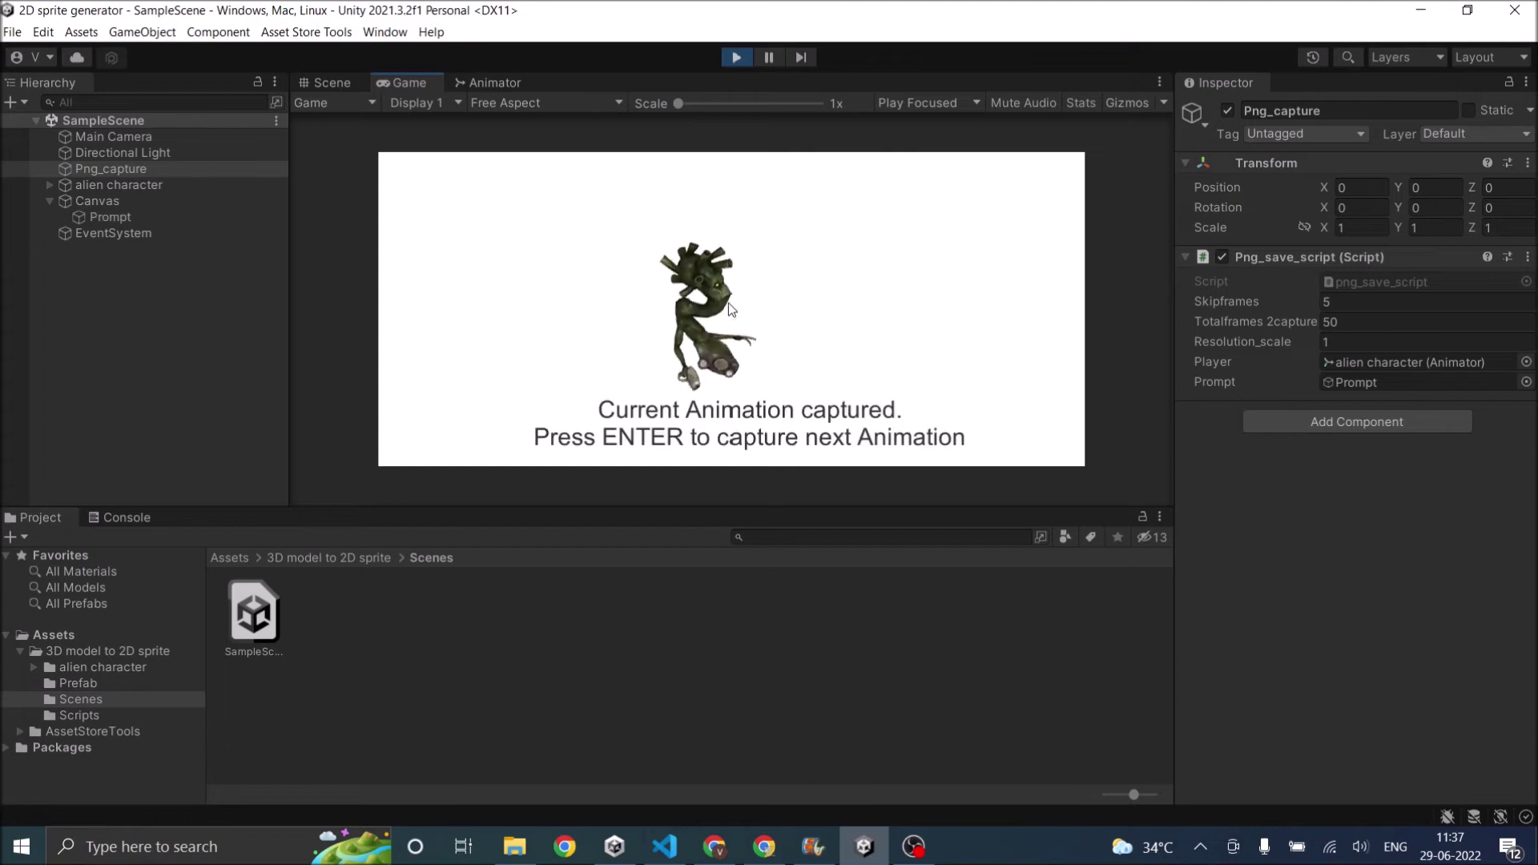
key(Return)
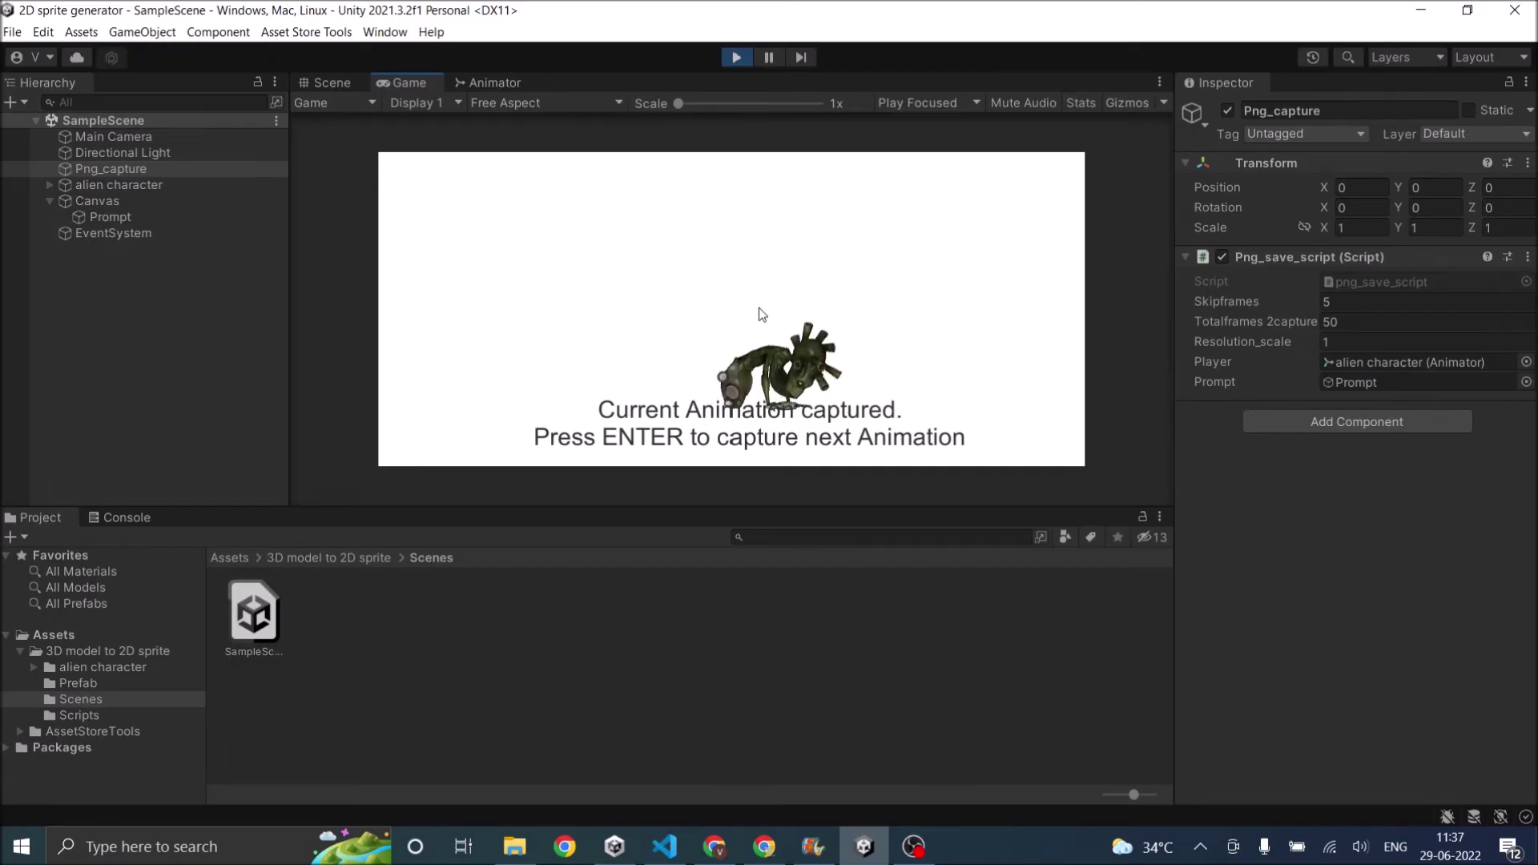
click(737, 57)
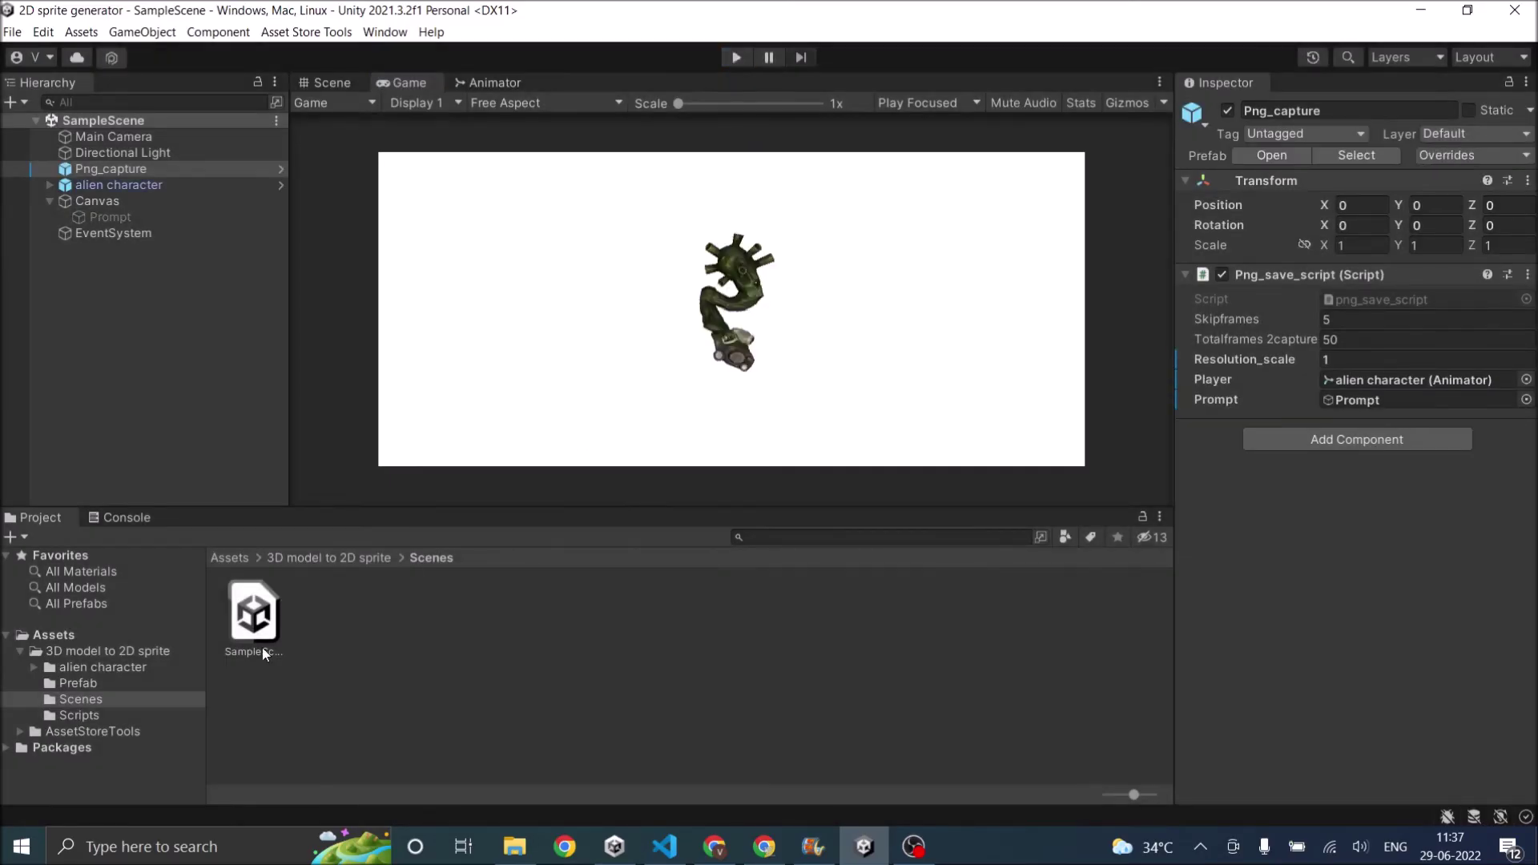
Step: Refresh the project's root Assets folder and open the Animation1 capture folder
click(69, 637)
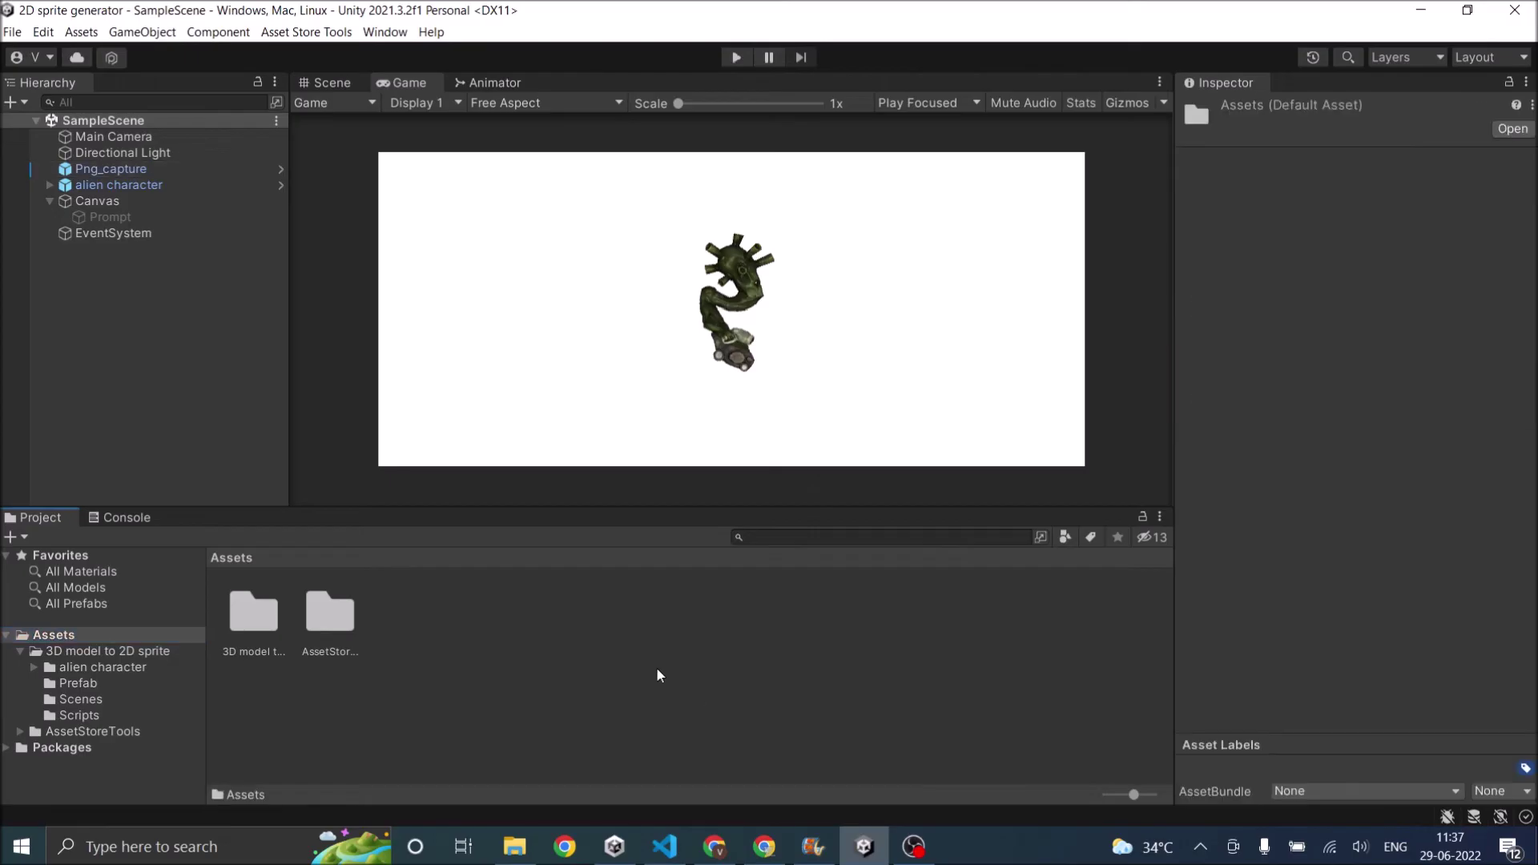
right_click(659, 674)
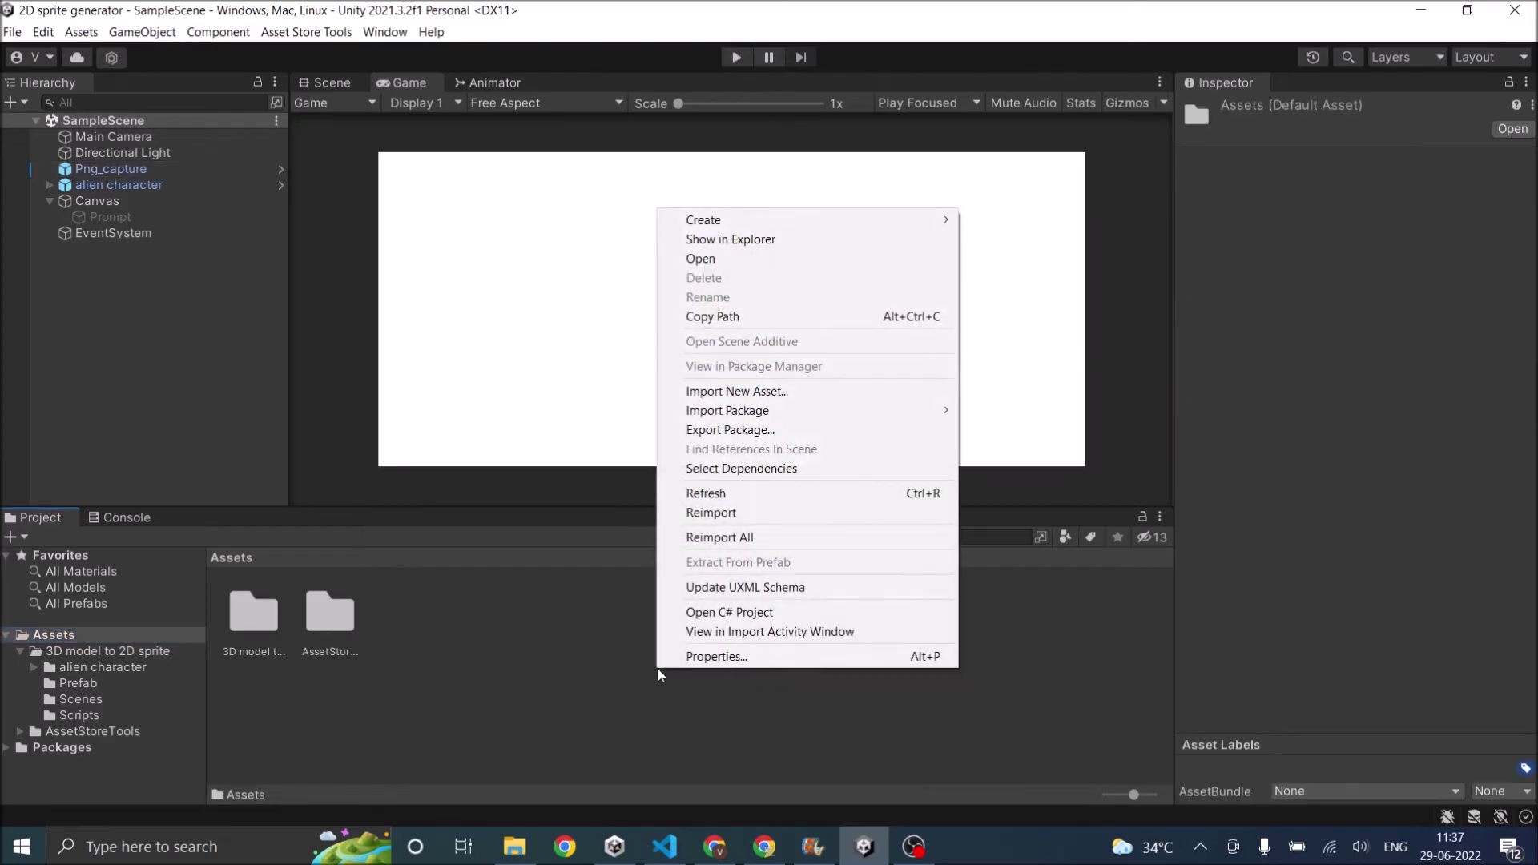
click(735, 495)
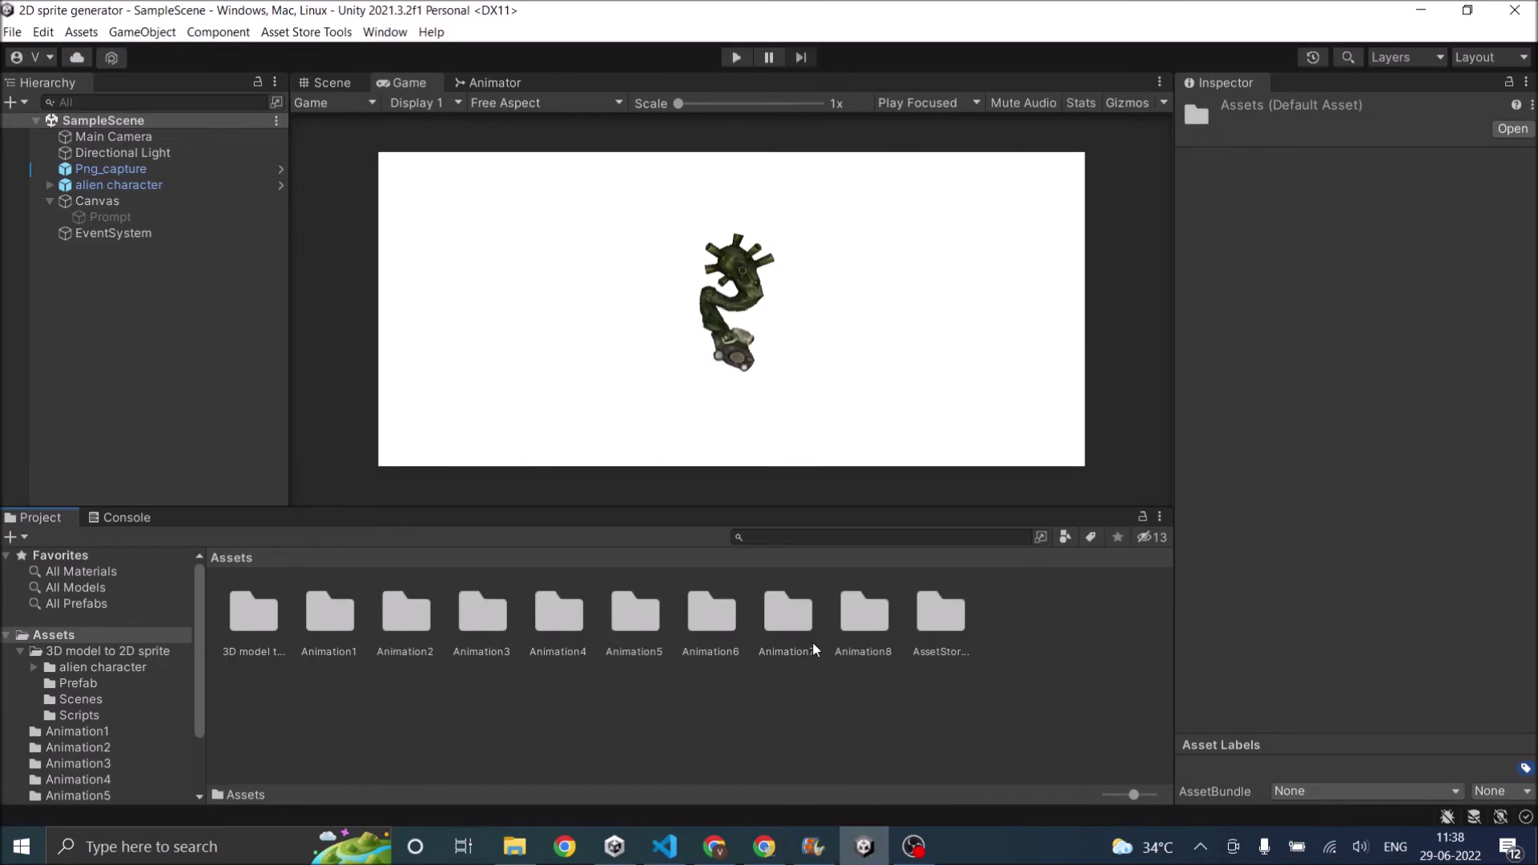
double_click(330, 615)
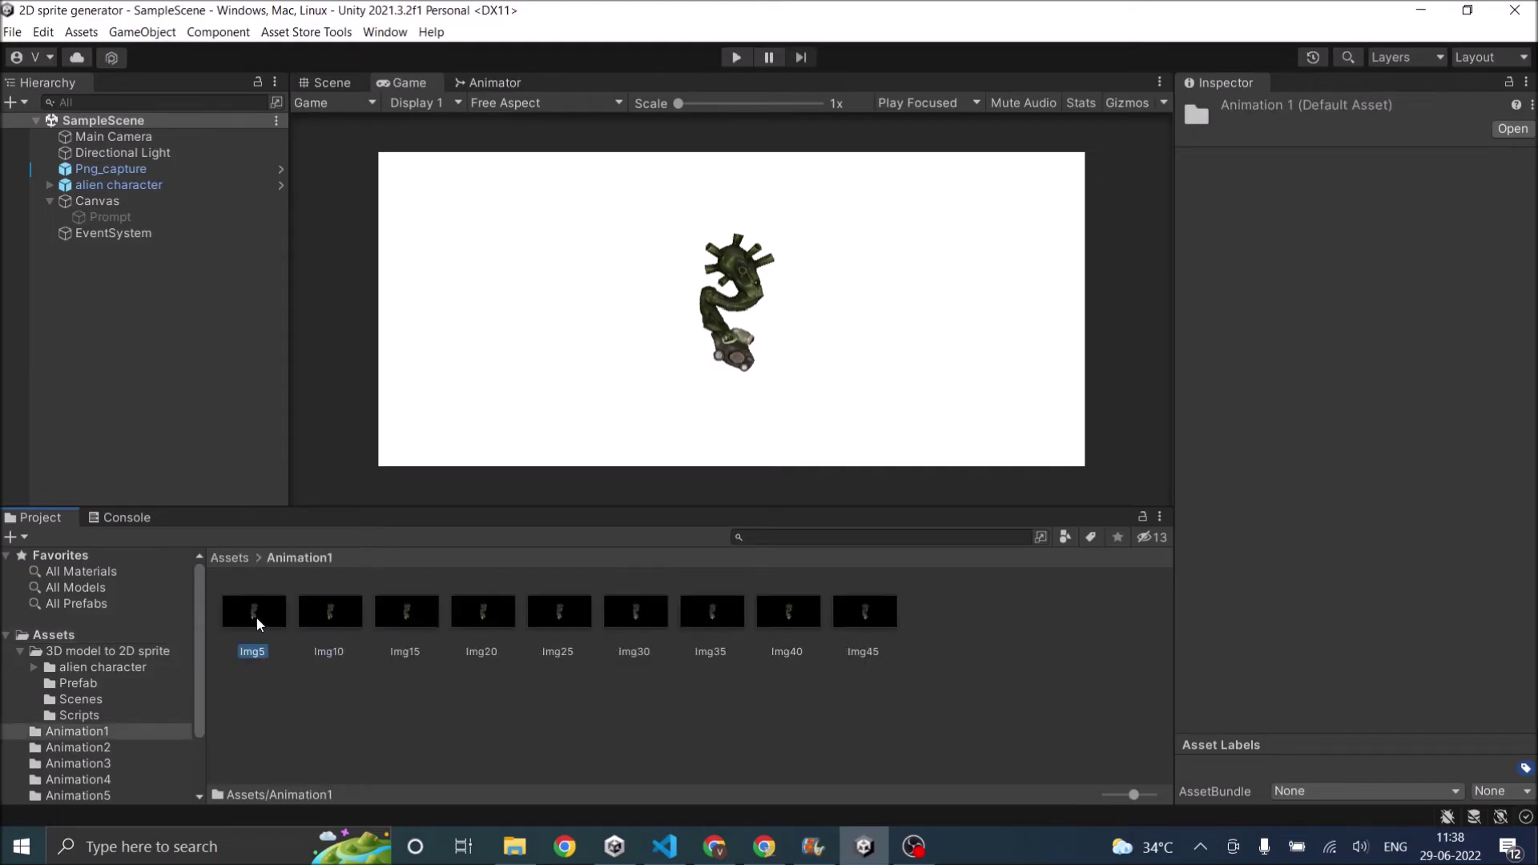
click(256, 617)
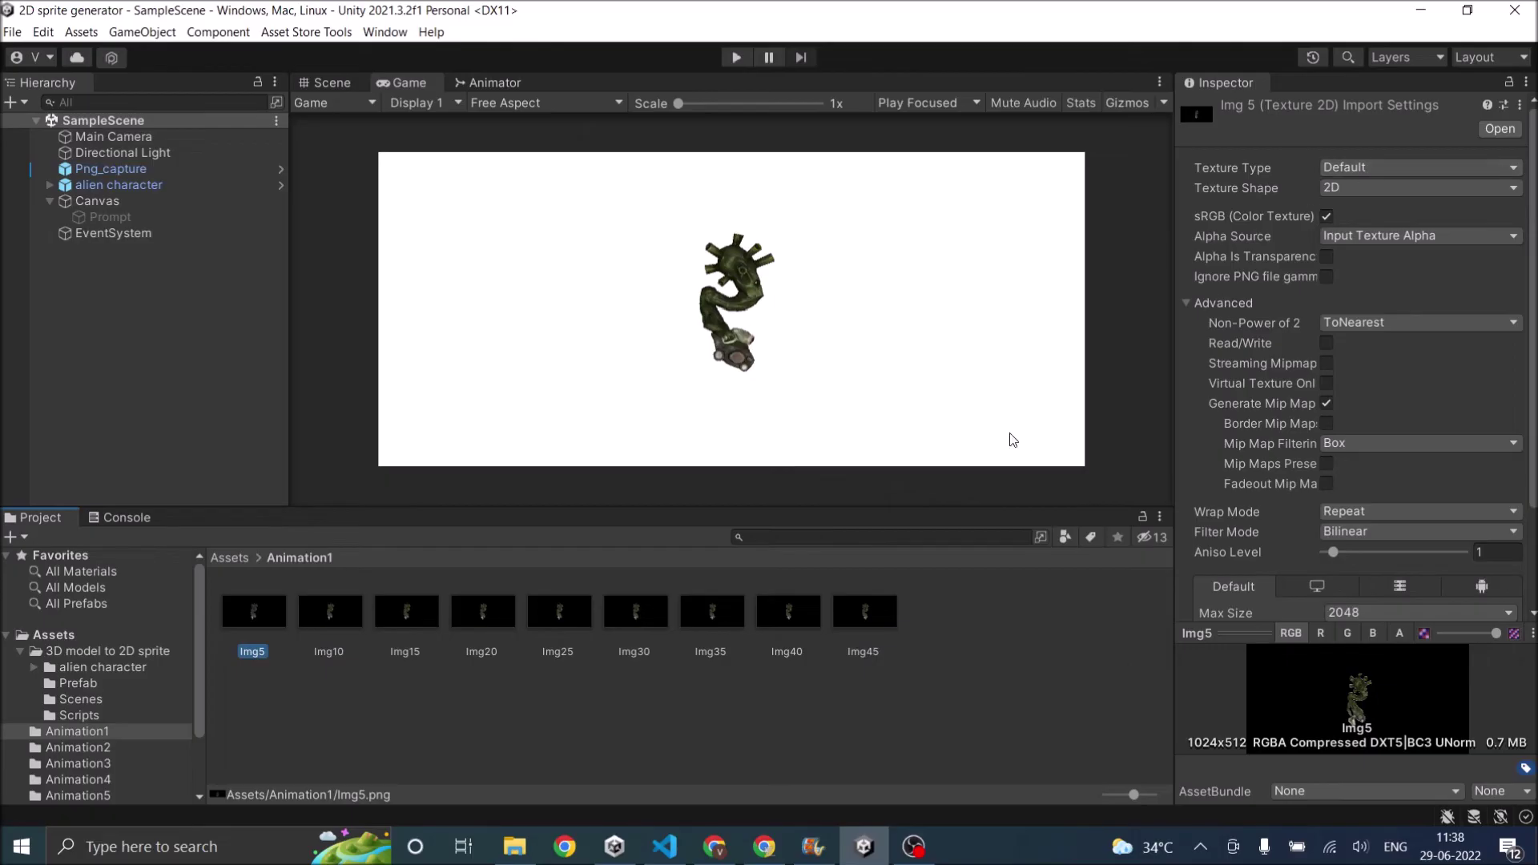
click(1402, 169)
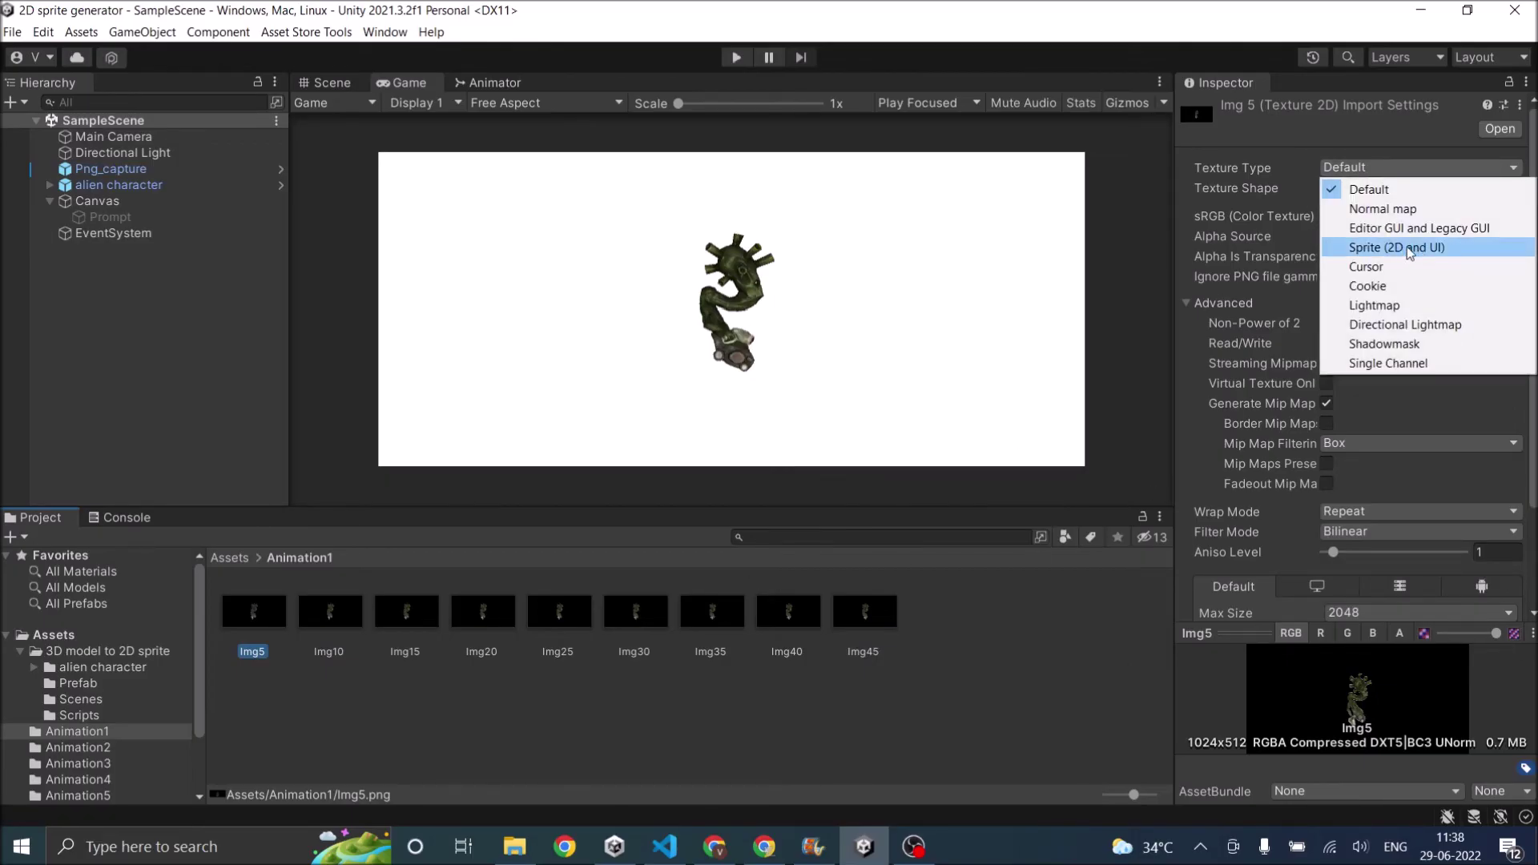
click(757, 695)
Step: Set the texture type of all images from Img5 to Img45 to Sprite (2D and UI) and apply the import settings
click(277, 619)
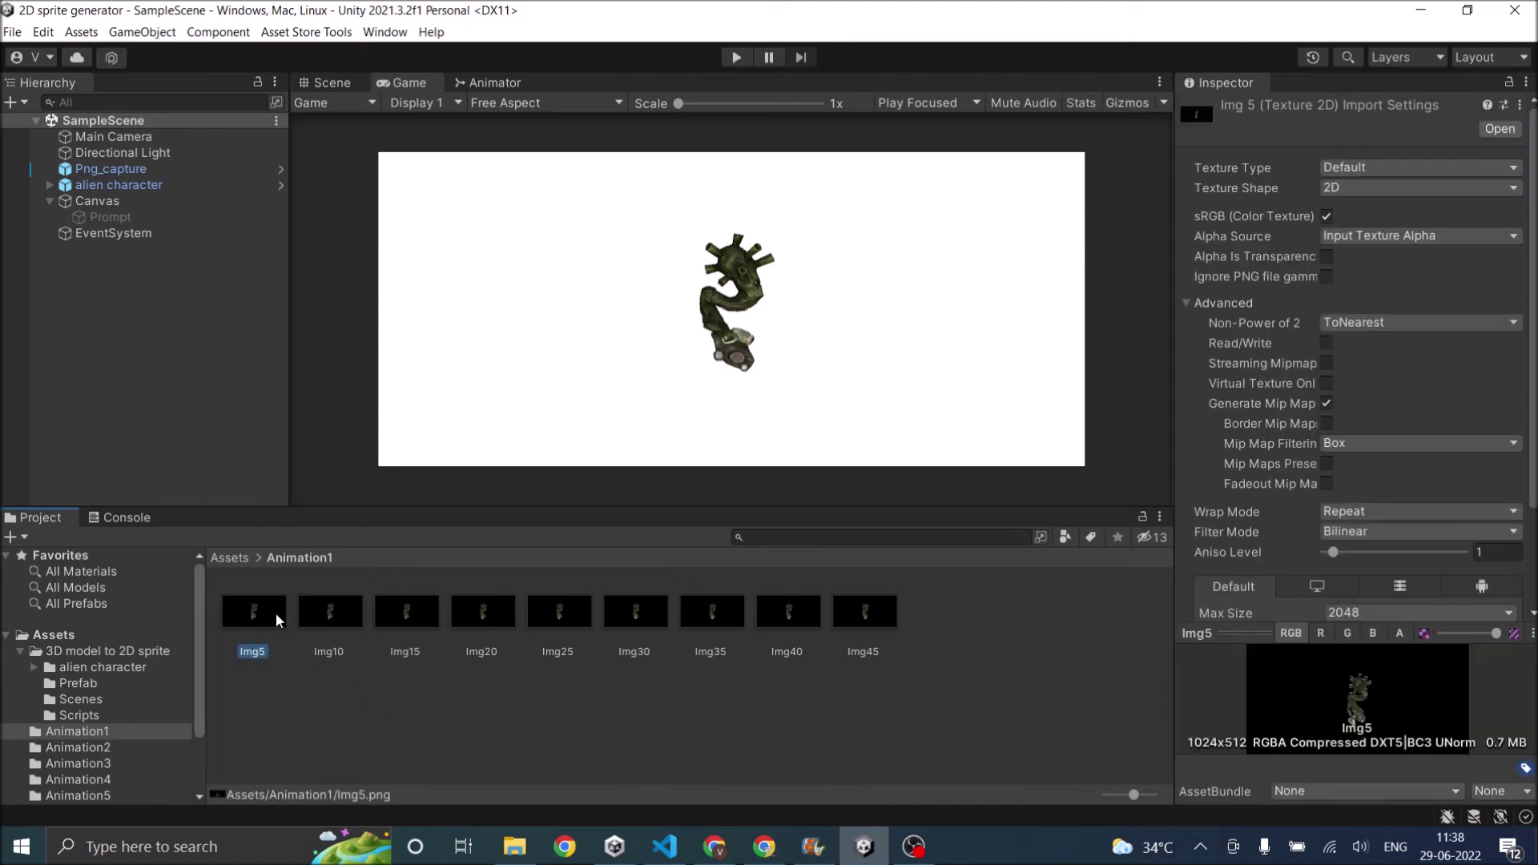
shift+click(863, 620)
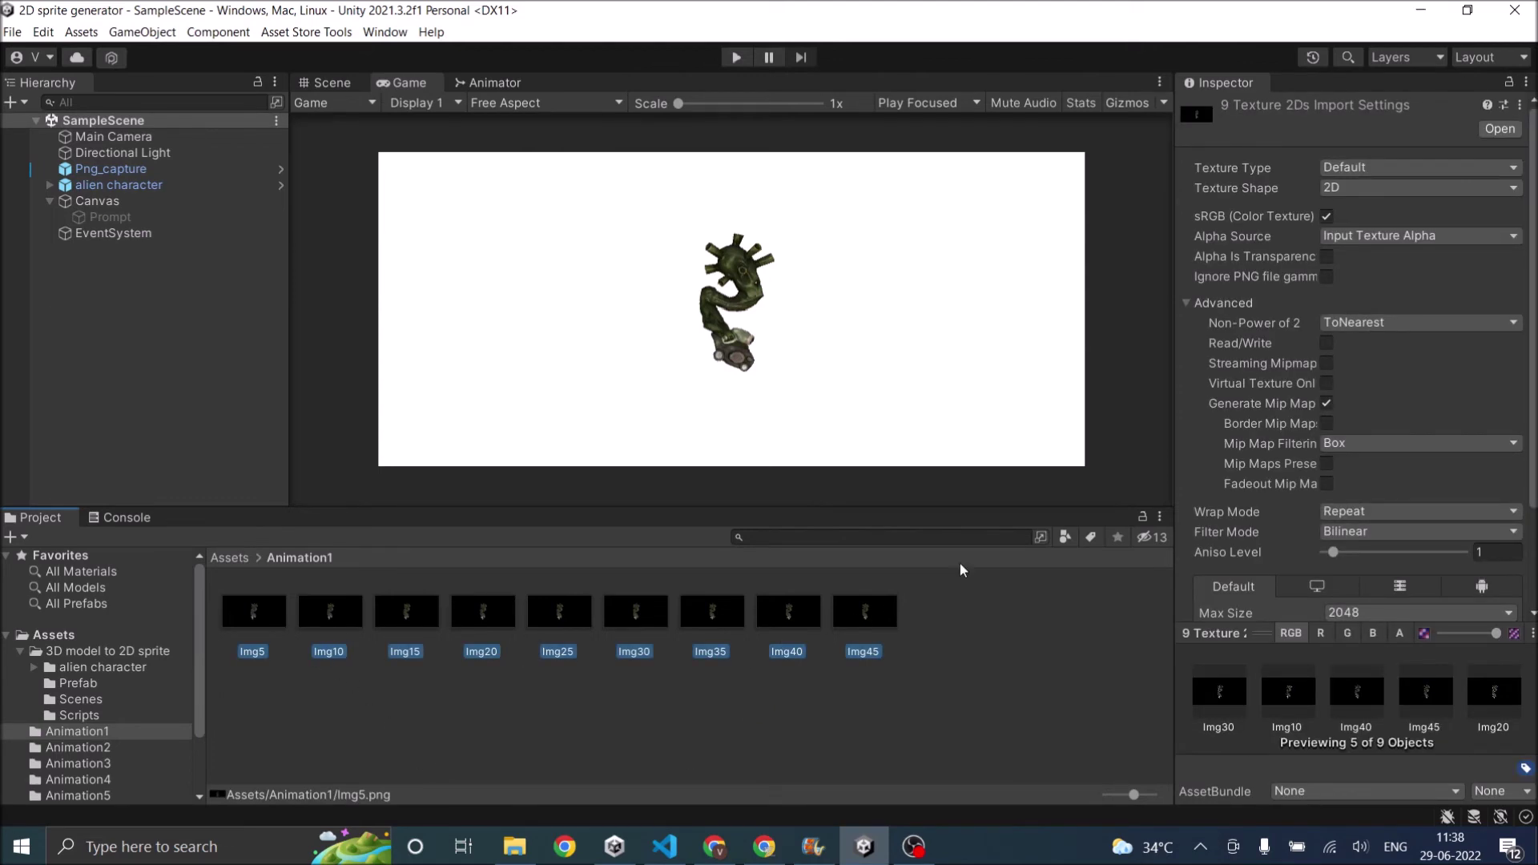
click(1363, 169)
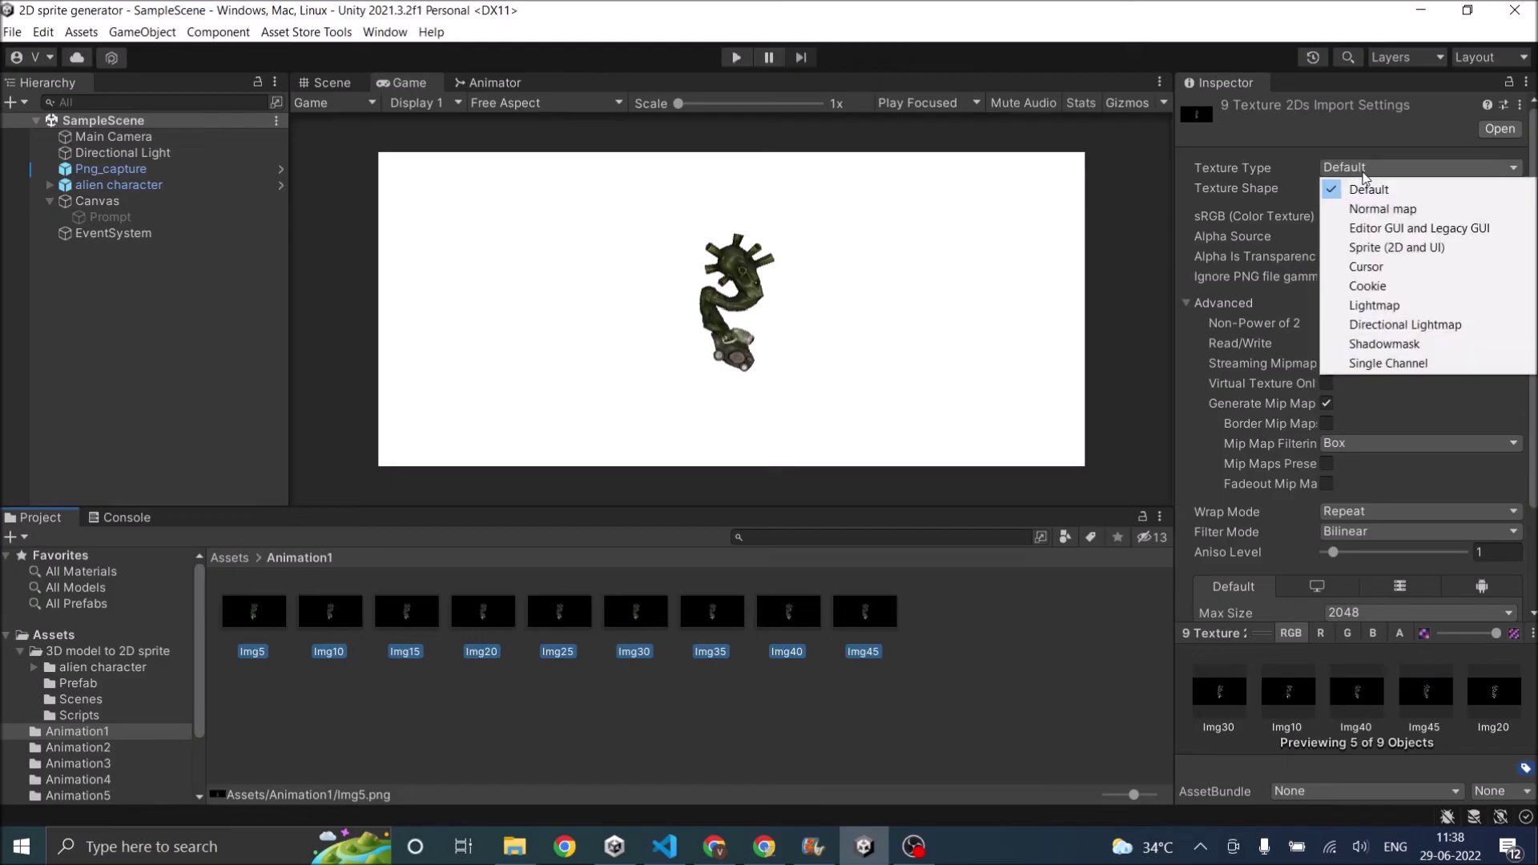
click(1392, 248)
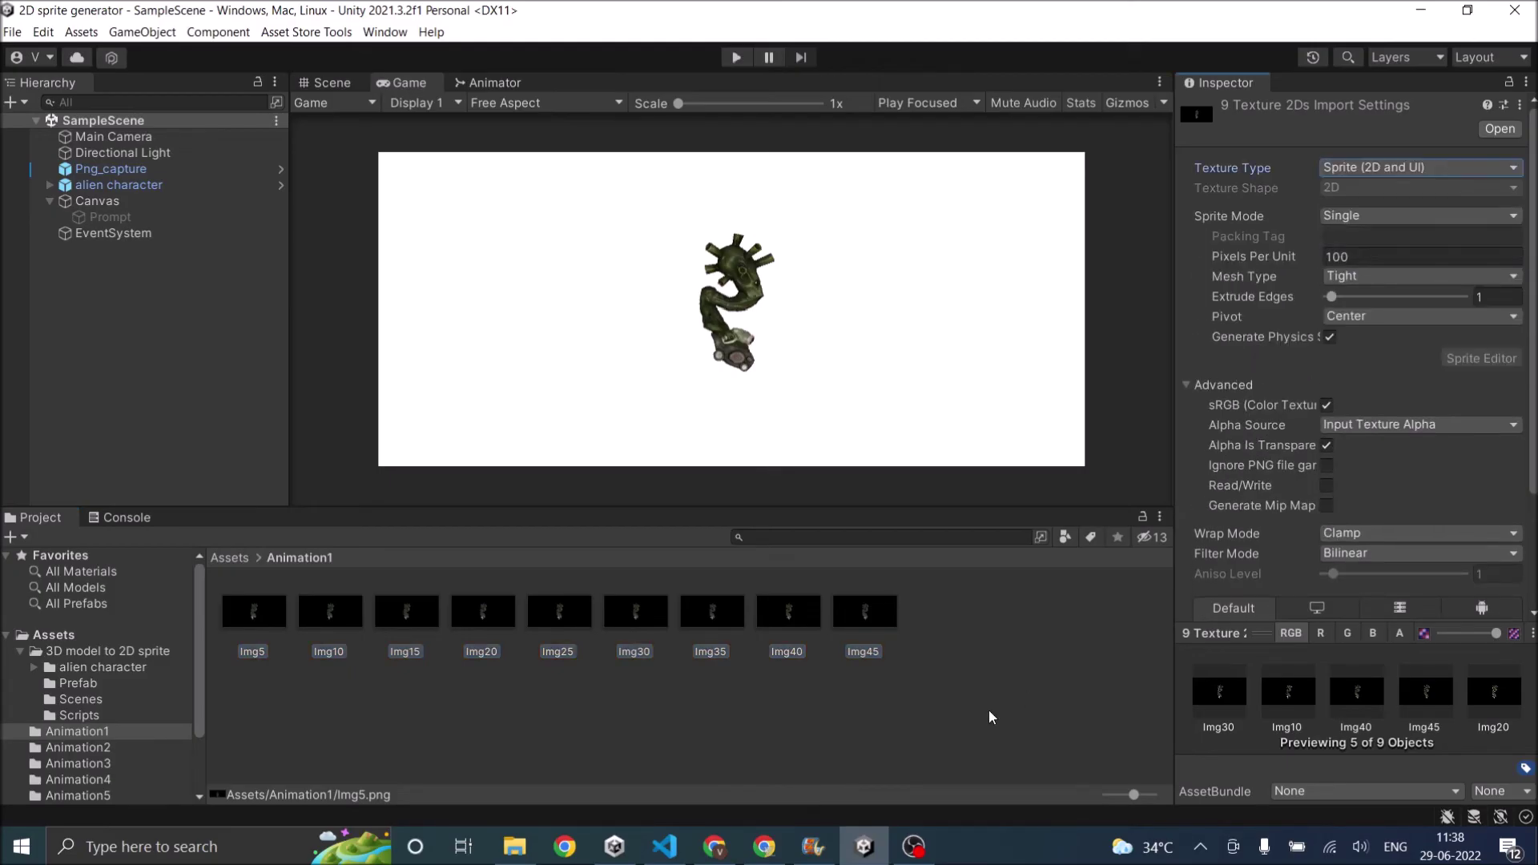
scroll(1525, 547, down, 3)
click(1499, 603)
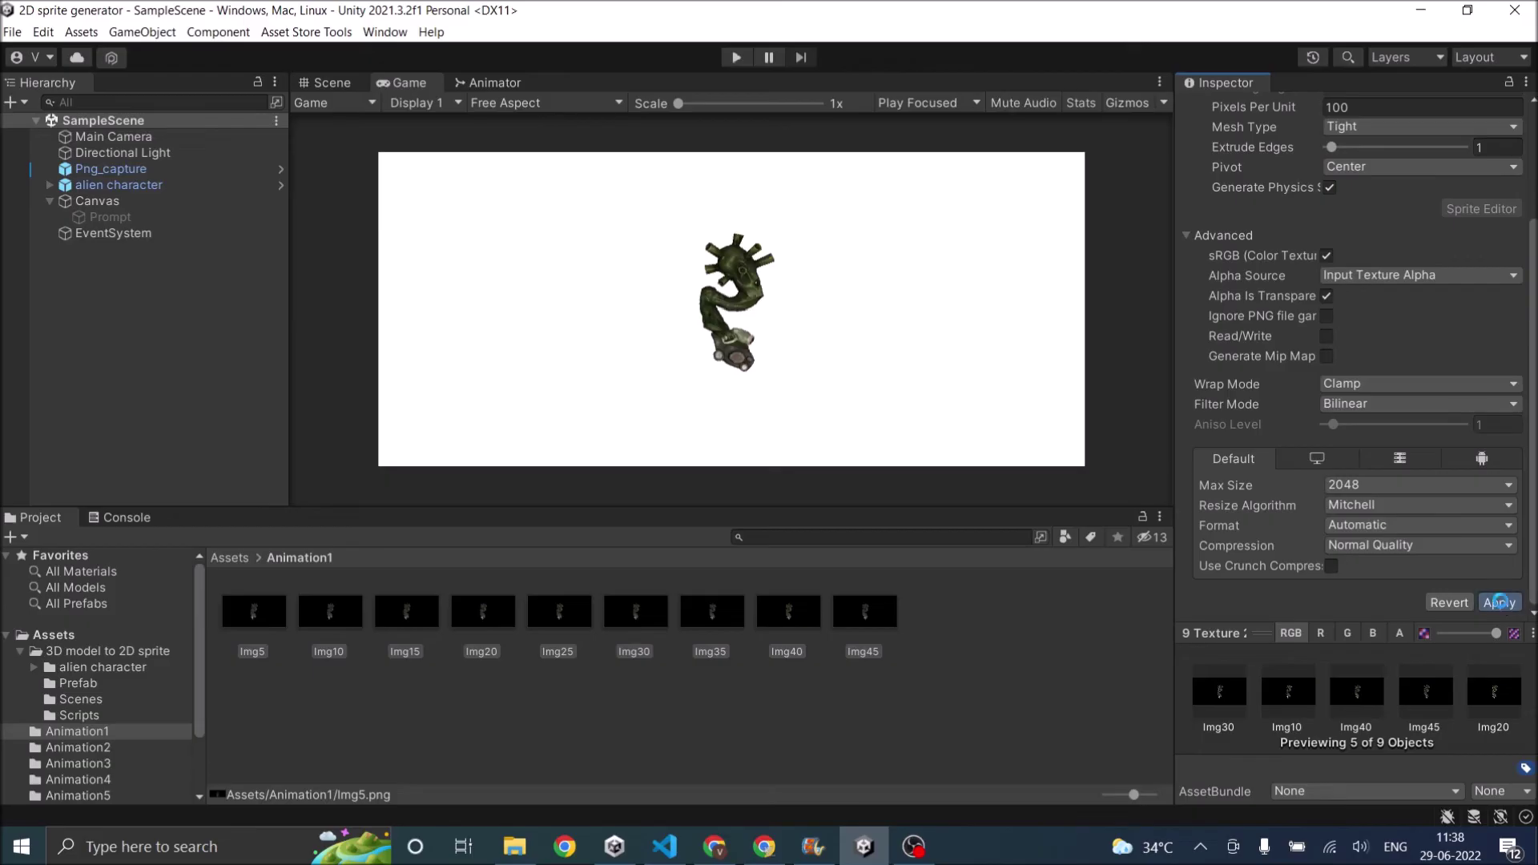
click(589, 739)
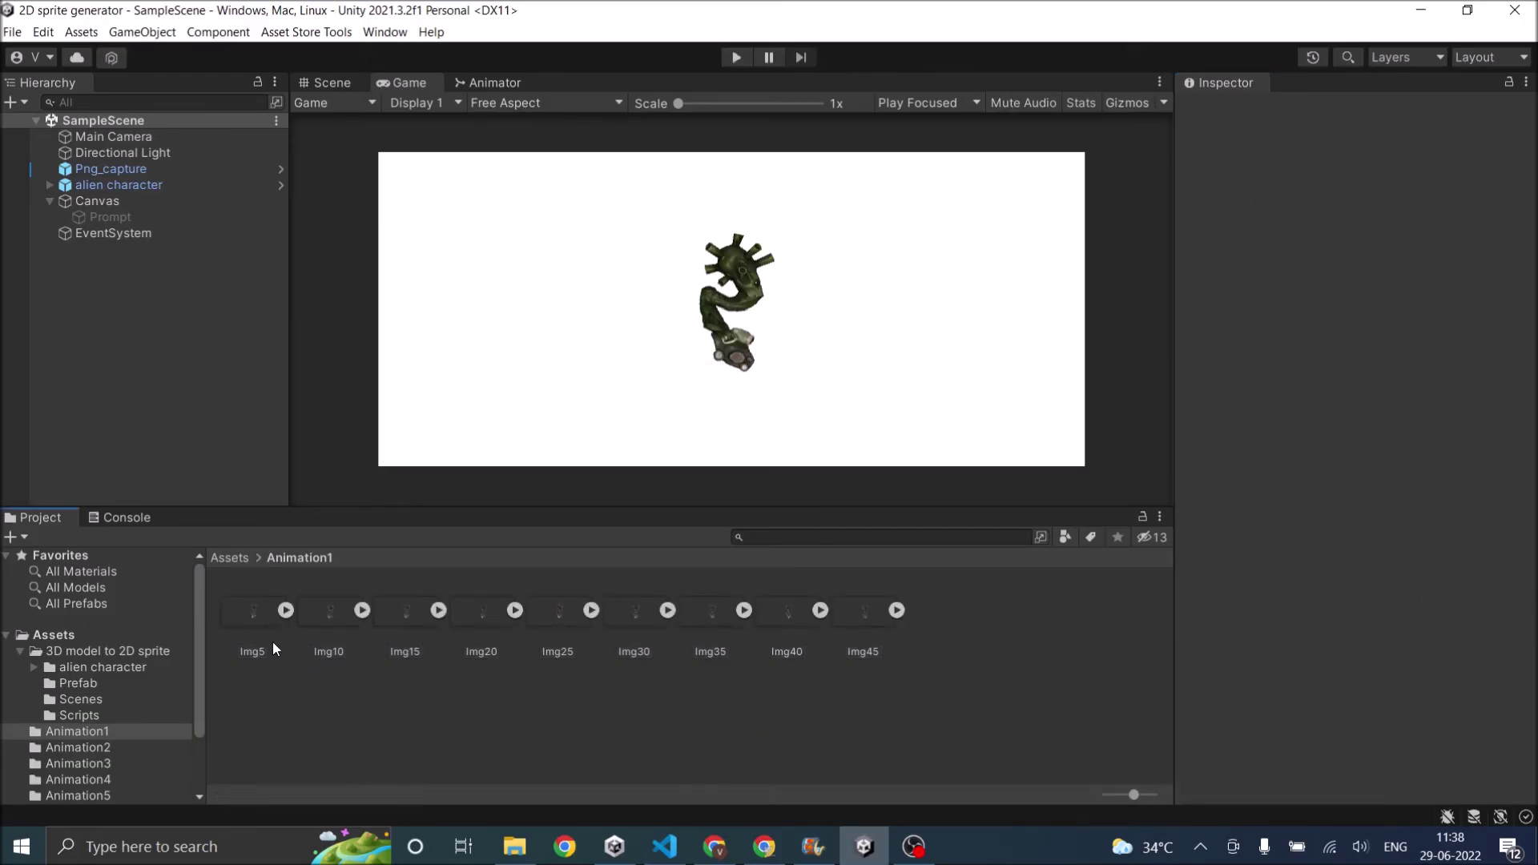
Step: Preview the sprite inside Img5 and check the Skipframes setting of the Png_capture script
click(286, 610)
click(325, 623)
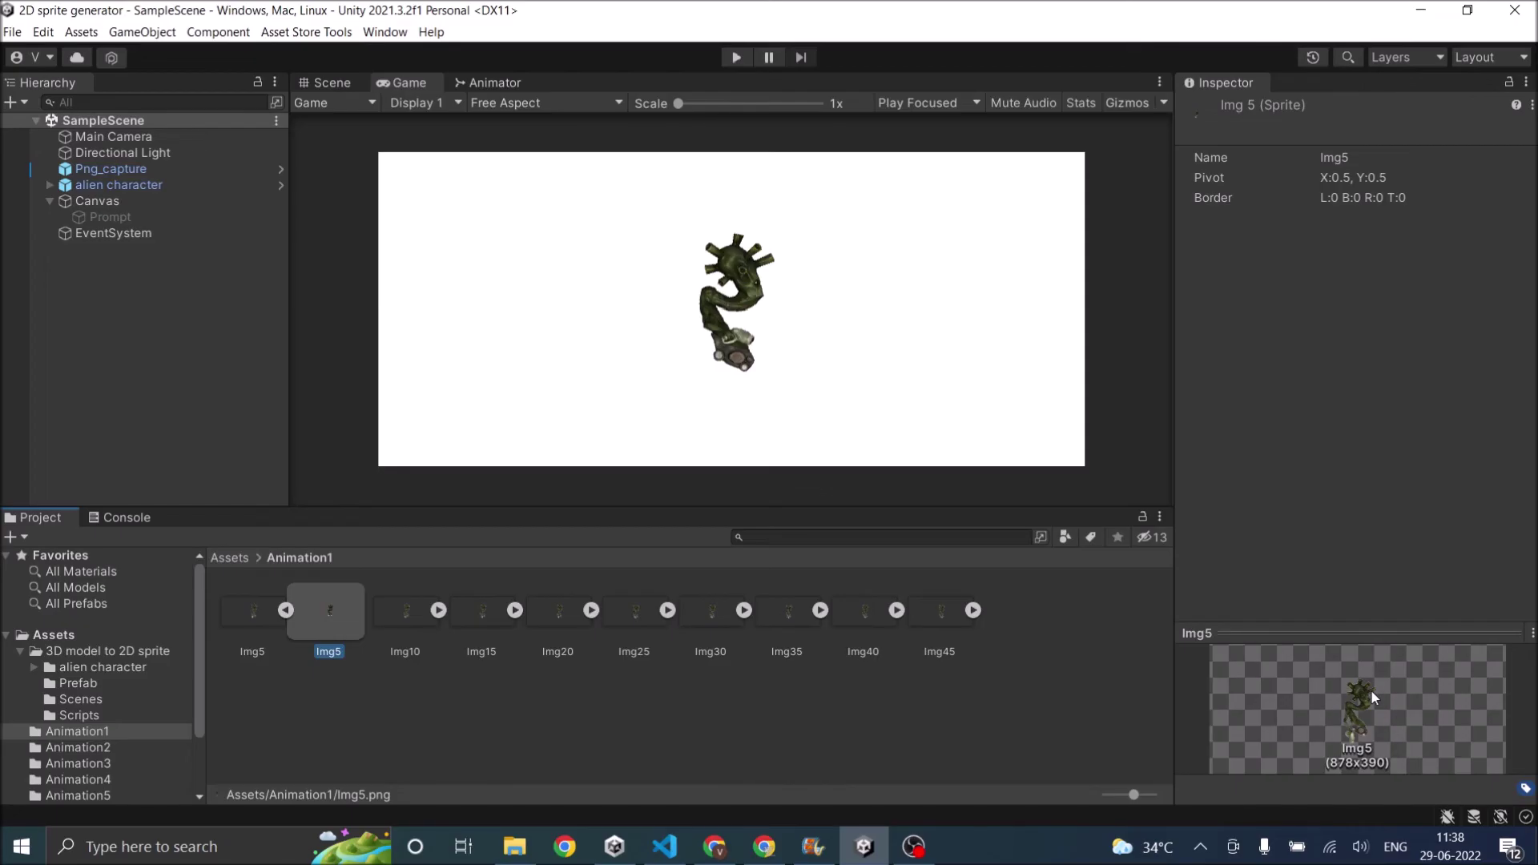
click(164, 170)
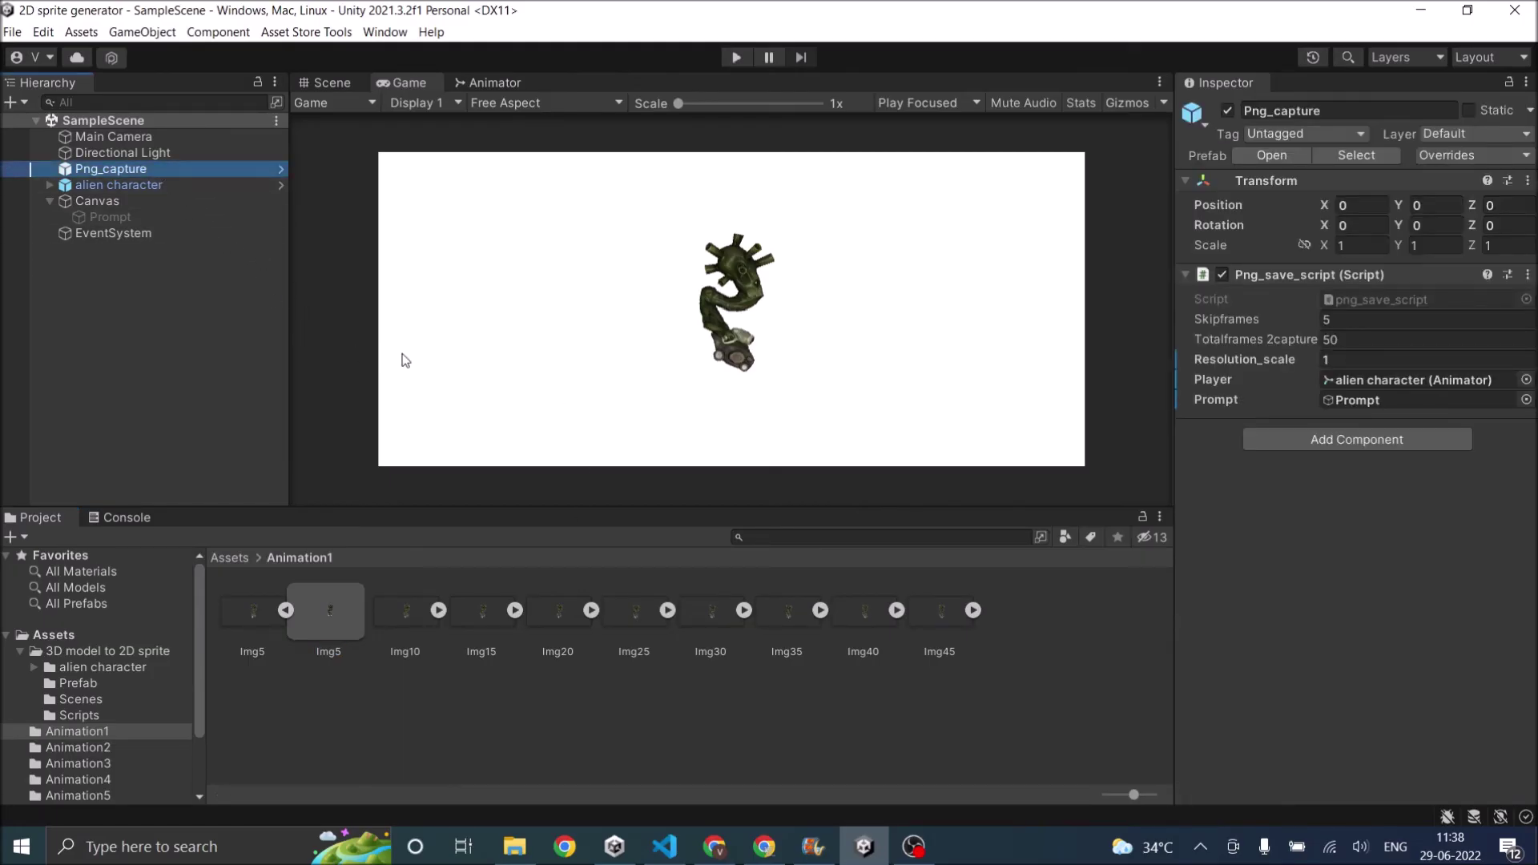
click(1335, 318)
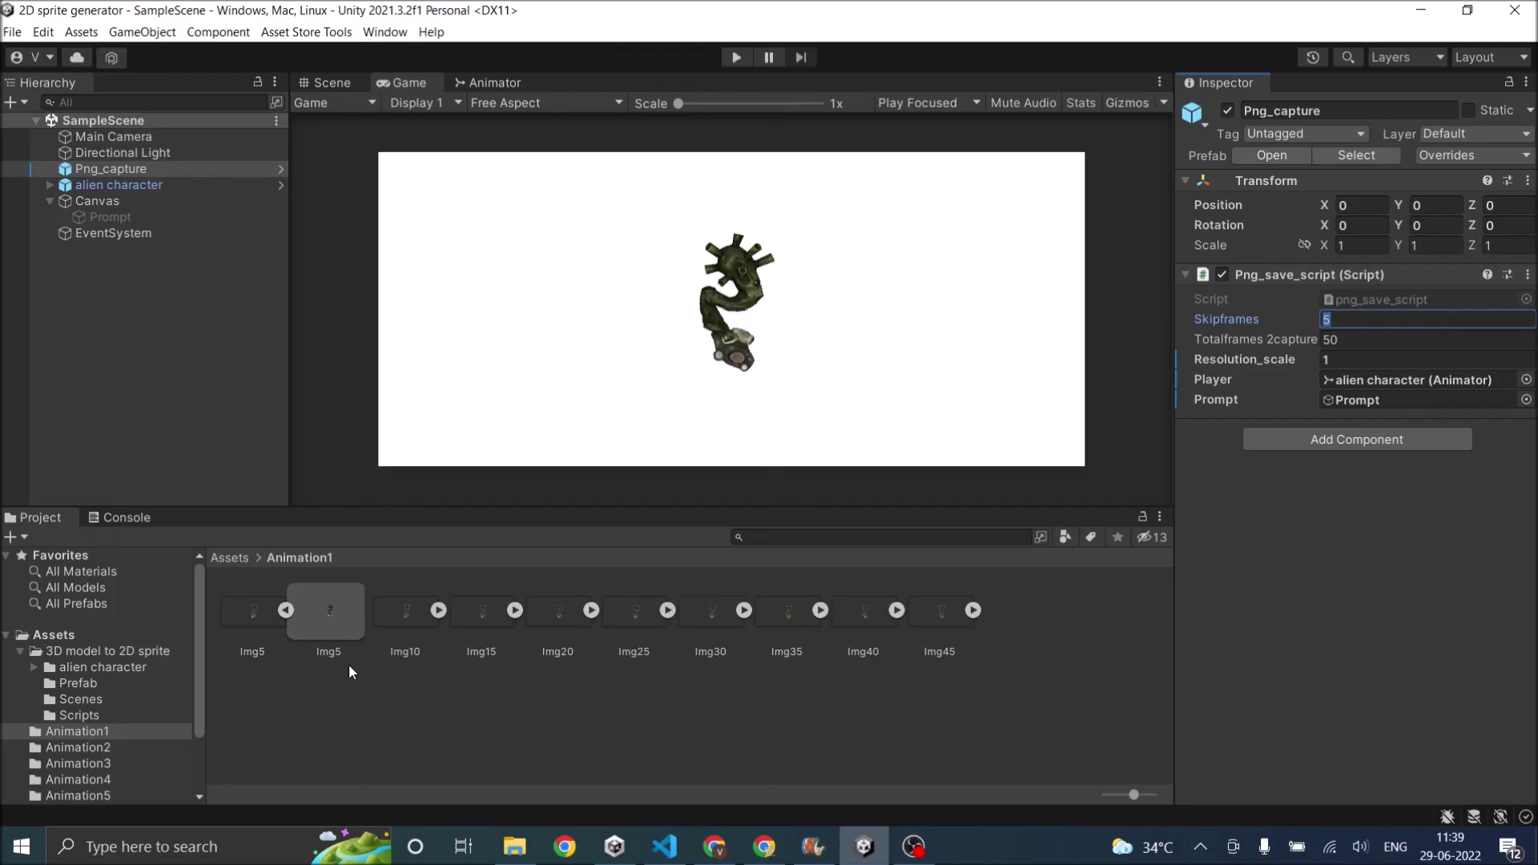
click(285, 610)
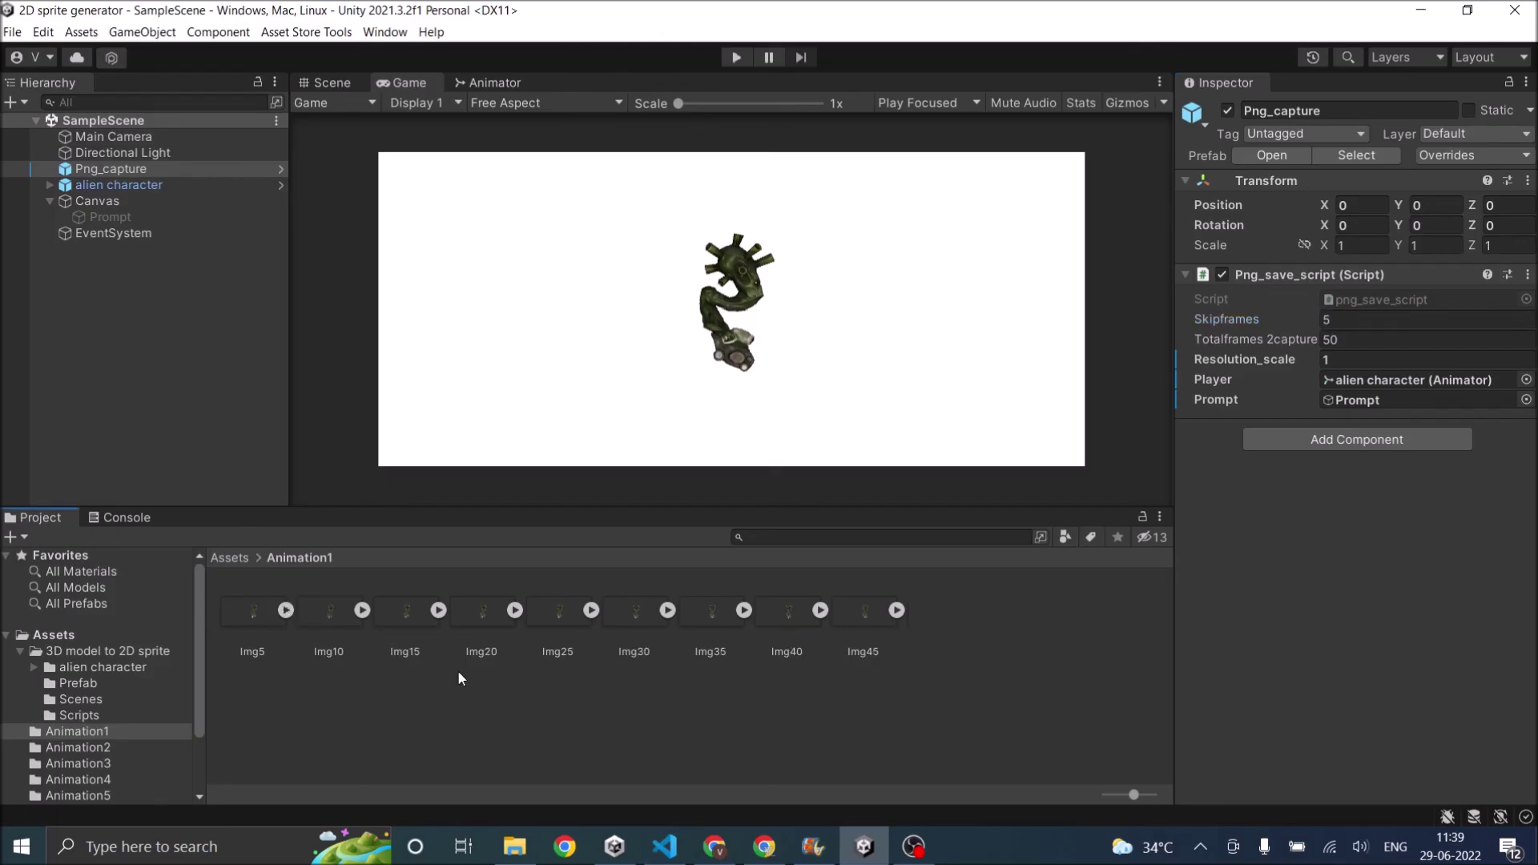